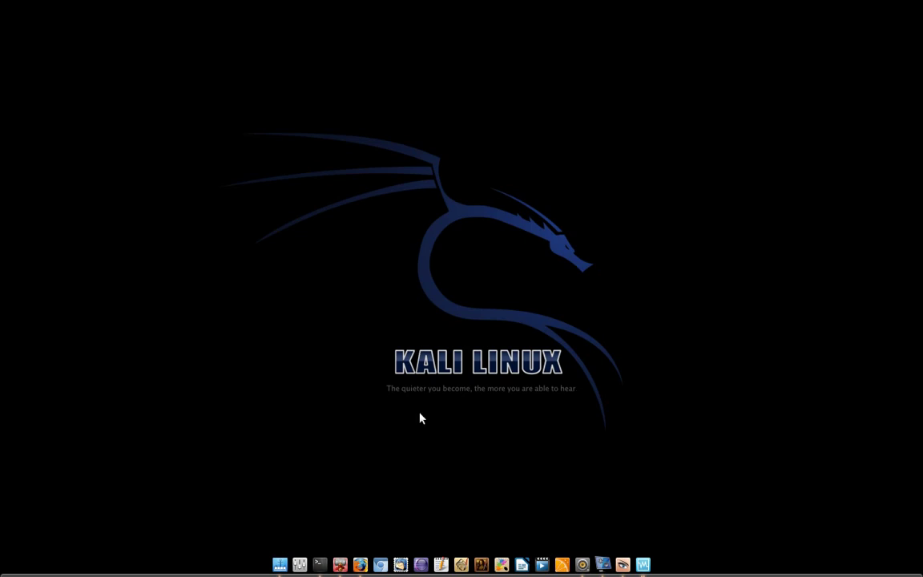
# Switch to Firefox and read the "Whats New in Kali Linux?" article on the Kali site.
pyautogui.click(360, 565)
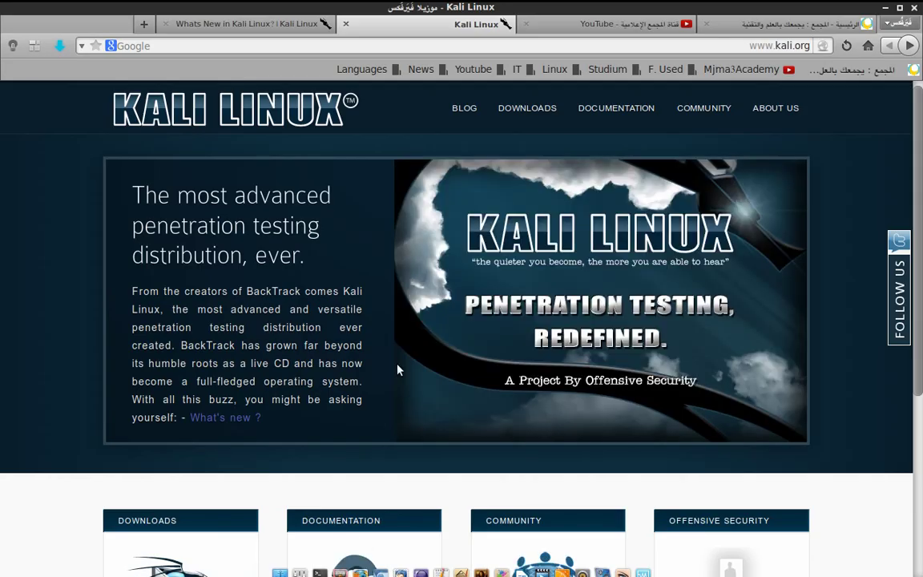
pyautogui.click(266, 24)
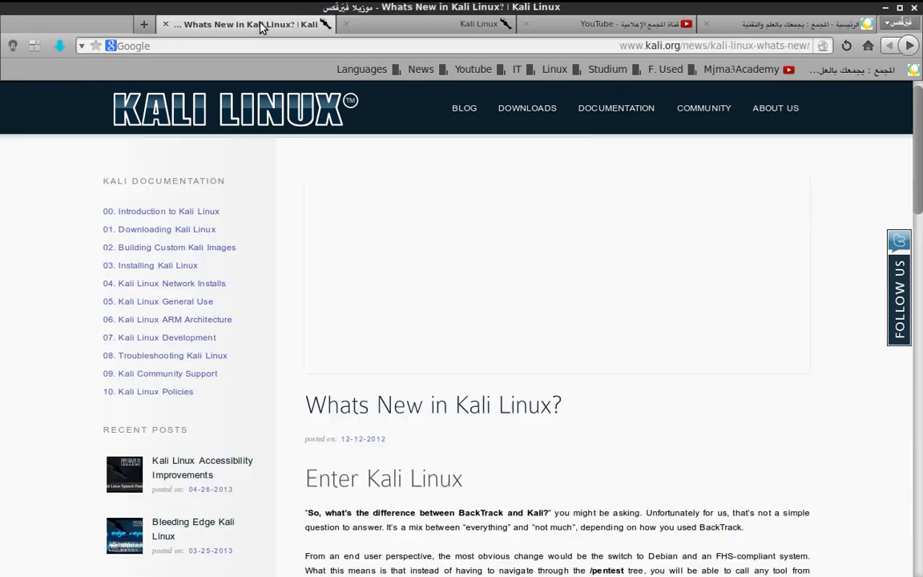
pyautogui.scroll(-3, 252, 310)
pyautogui.scroll(-4, 411, 322)
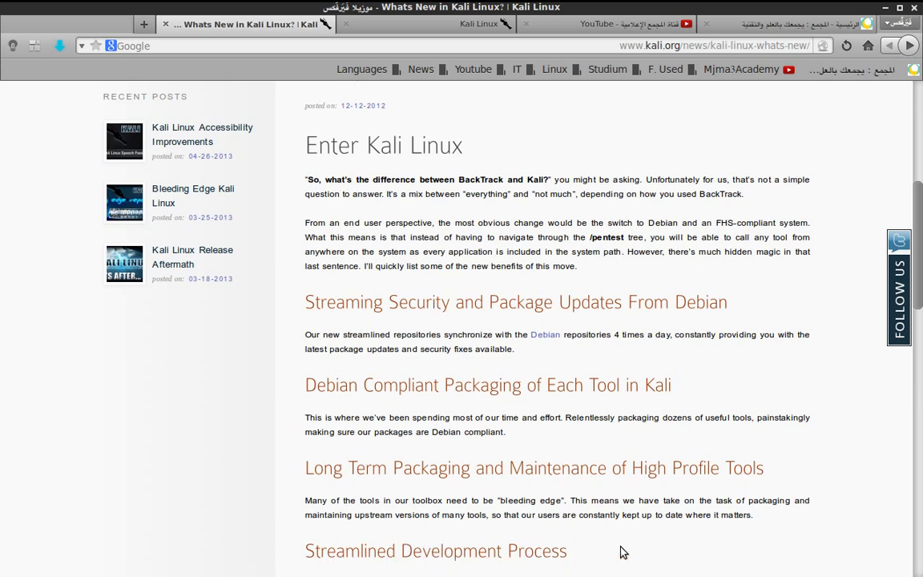
# Switch to the running Kali virtual machine in VirtualBox.
pyautogui.moveTo(602, 571)
pyautogui.click(643, 565)
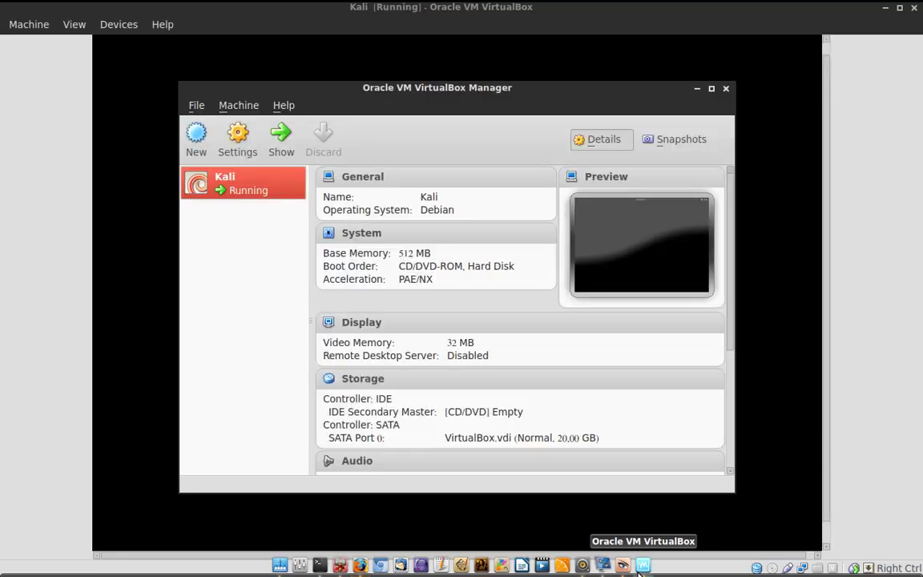
pyautogui.rightClick(647, 561)
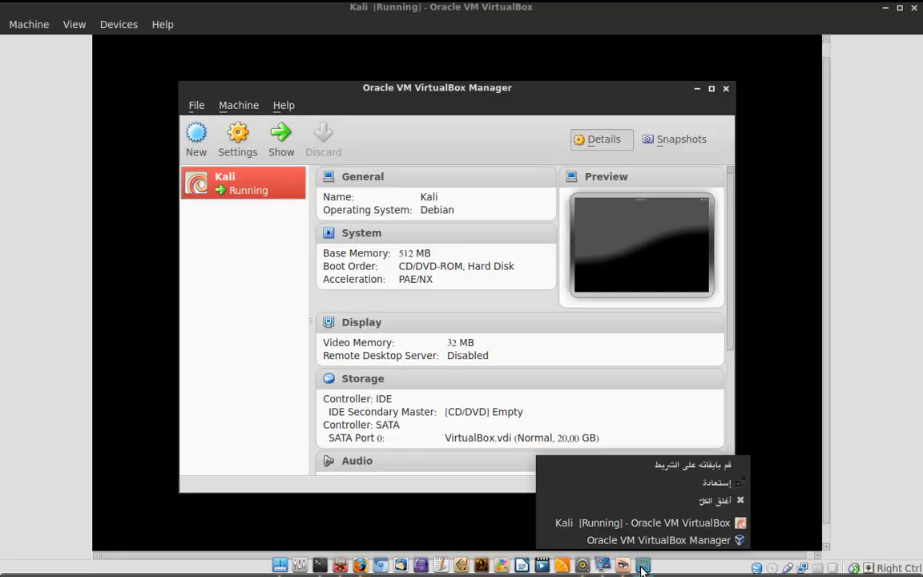
pyautogui.click(652, 526)
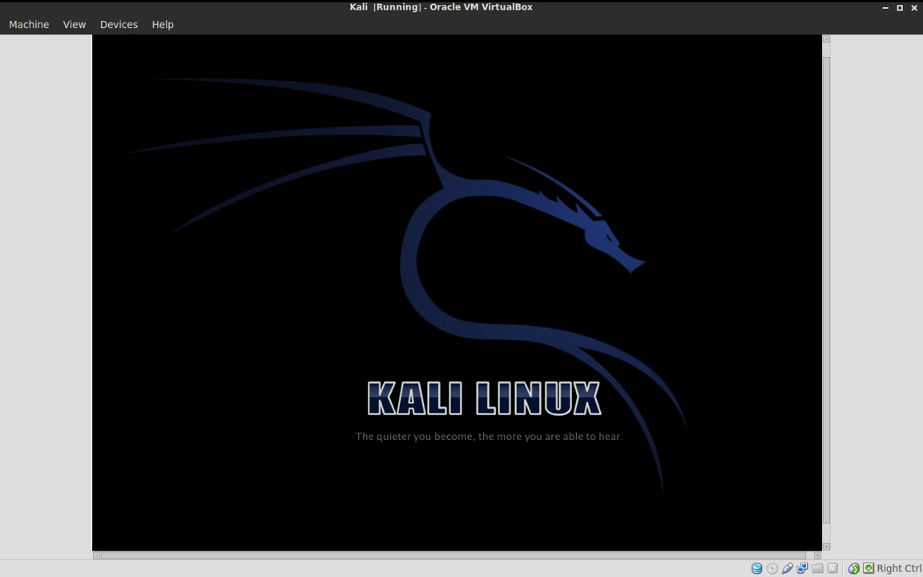
# Unlock the Kali session with the account password and show the virtual machine in fullscreen mode.
pyautogui.click(510, 256)
pyautogui.write('*******')
pyautogui.press('Return')
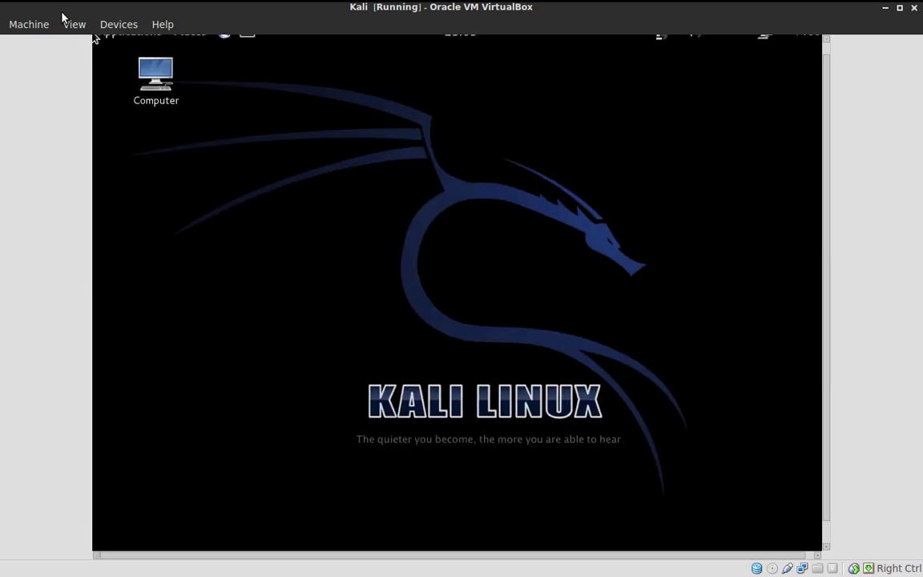
pyautogui.click(73, 24)
pyautogui.click(76, 41)
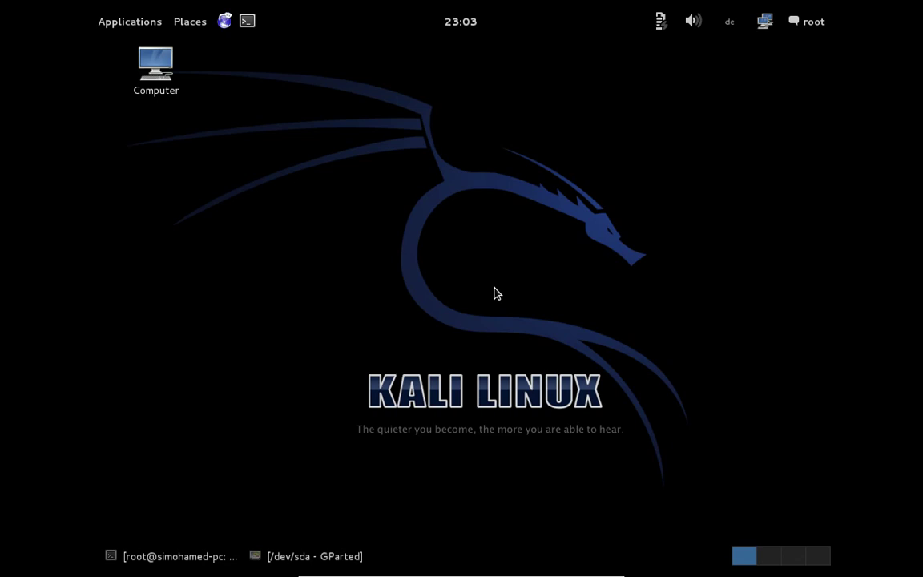
# Look over the desktop's application categories, places and the root user's session options.
pyautogui.click(131, 23)
pyautogui.click(131, 23)
pyautogui.click(191, 22)
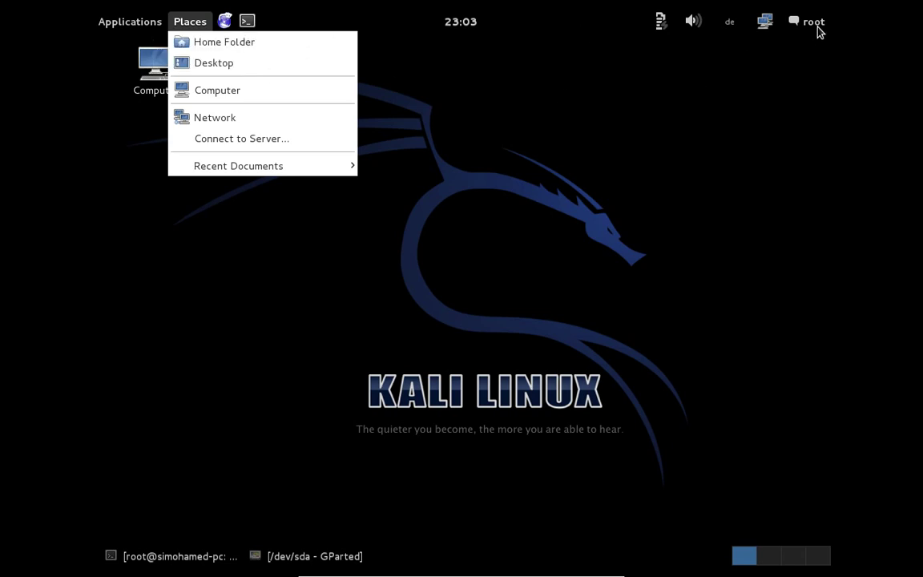
pyautogui.click(738, 27)
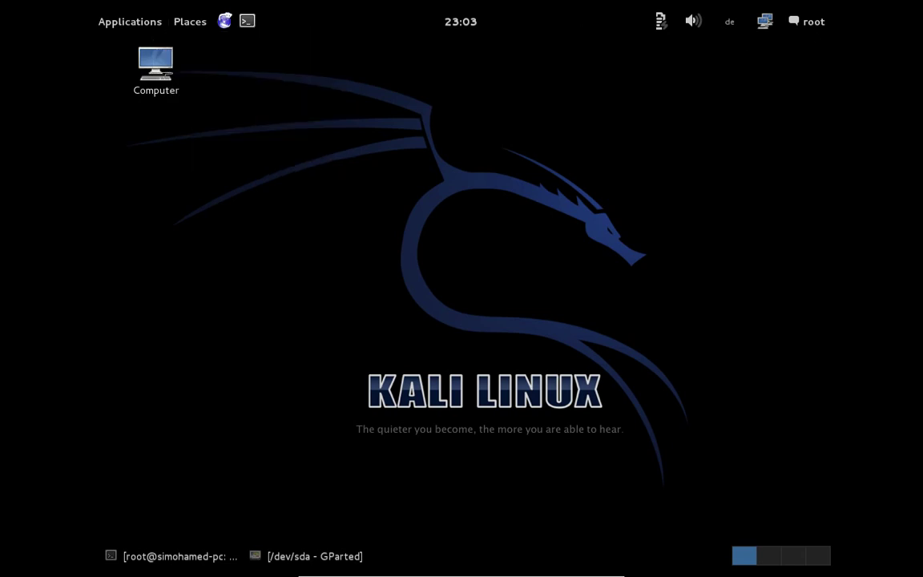
pyautogui.click(807, 23)
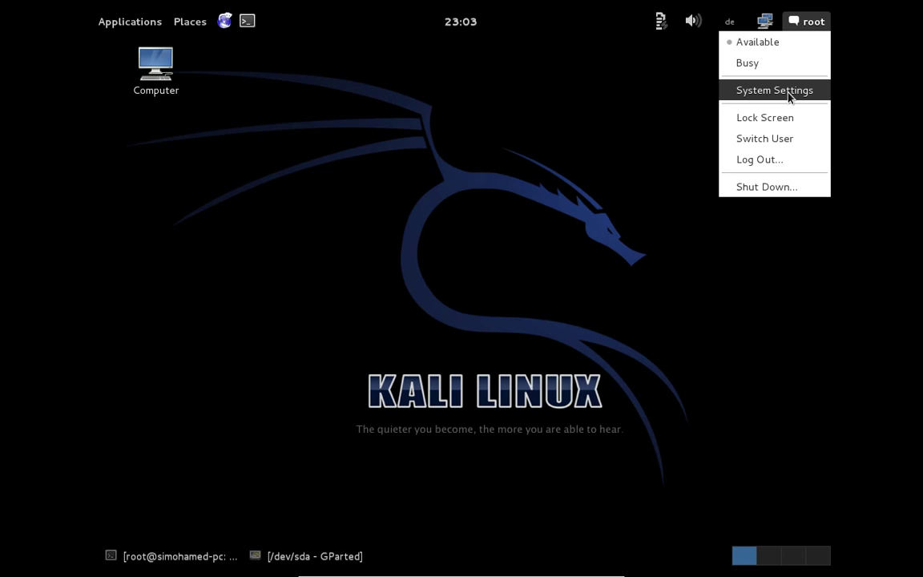
pyautogui.click(425, 178)
# Examine the installed applications in the Accessories, Graphics and Internet categories.
pyautogui.click(107, 24)
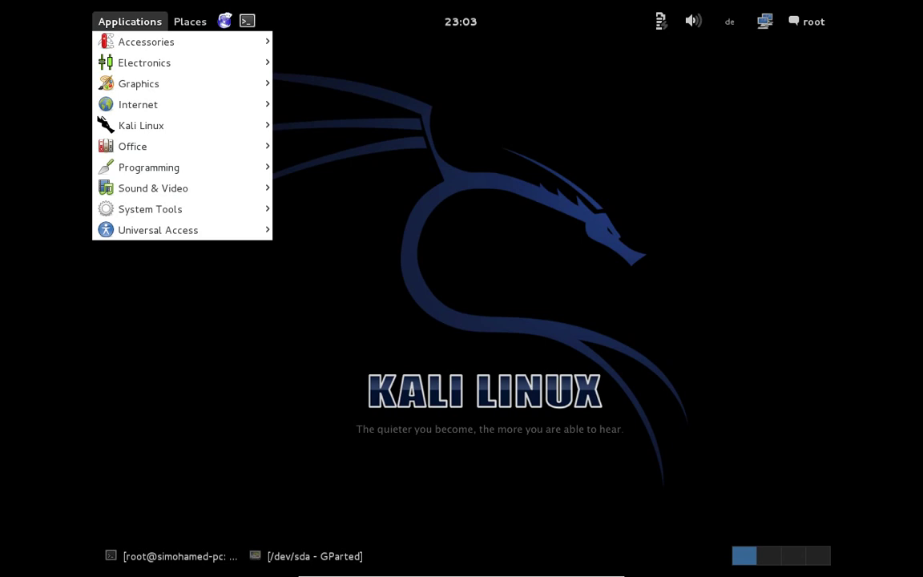
pyautogui.moveTo(117, 45)
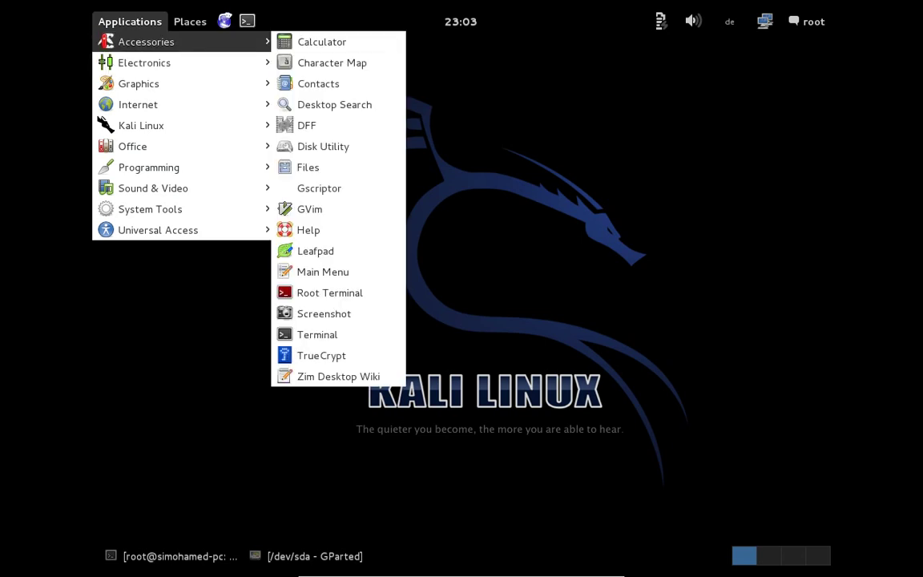
pyautogui.moveTo(140, 80)
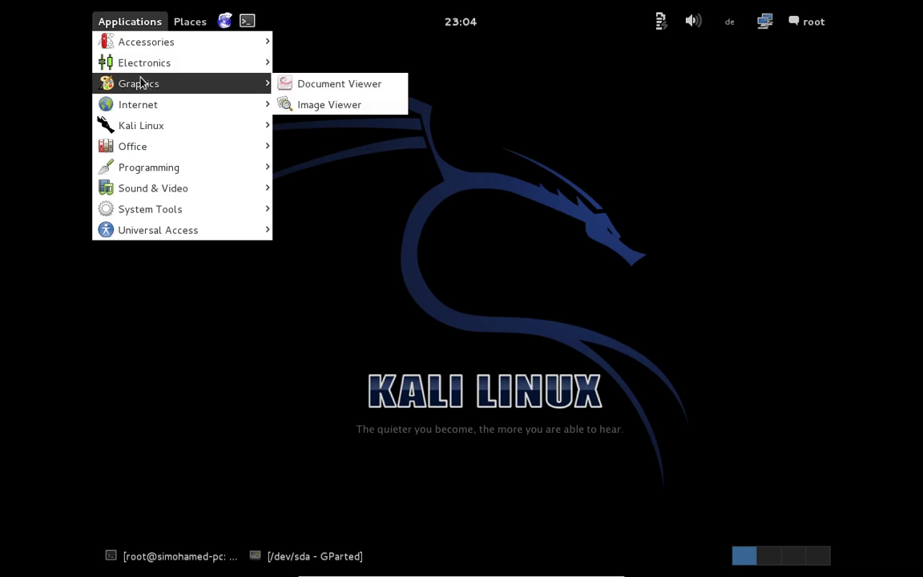
pyautogui.moveTo(173, 111)
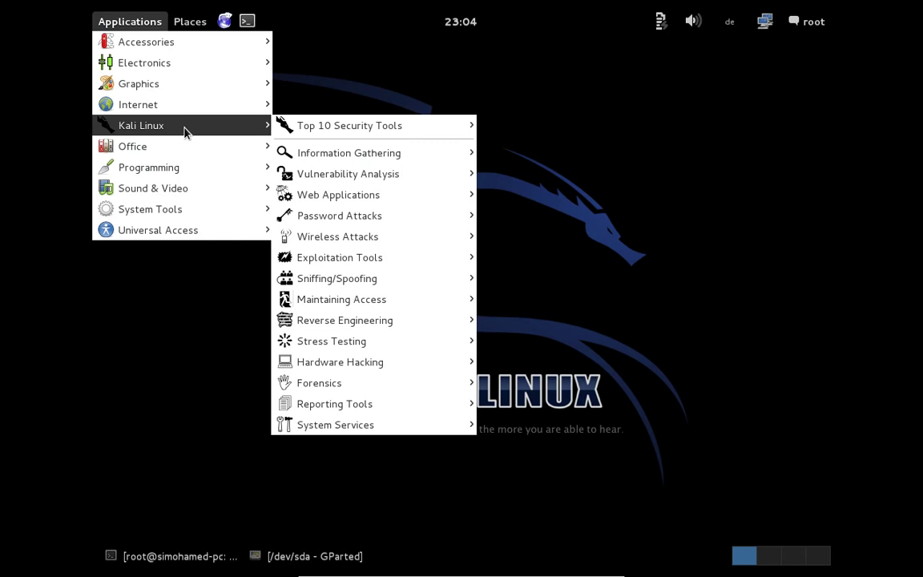
# Examine the Kali Linux security tool categories, from Top 10 Security Tools and Information Gathering through Stress Testing to System Services.
pyautogui.moveTo(321, 126)
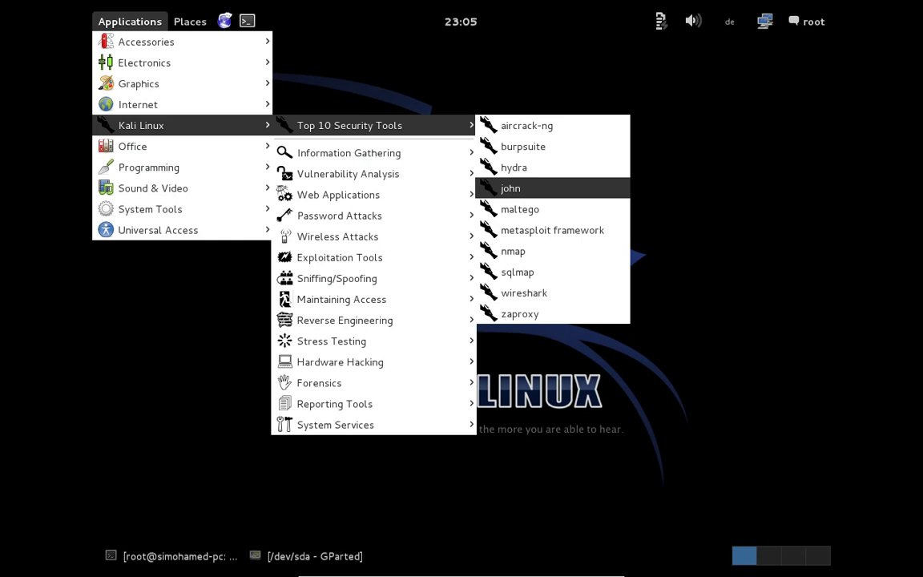
pyautogui.moveTo(439, 160)
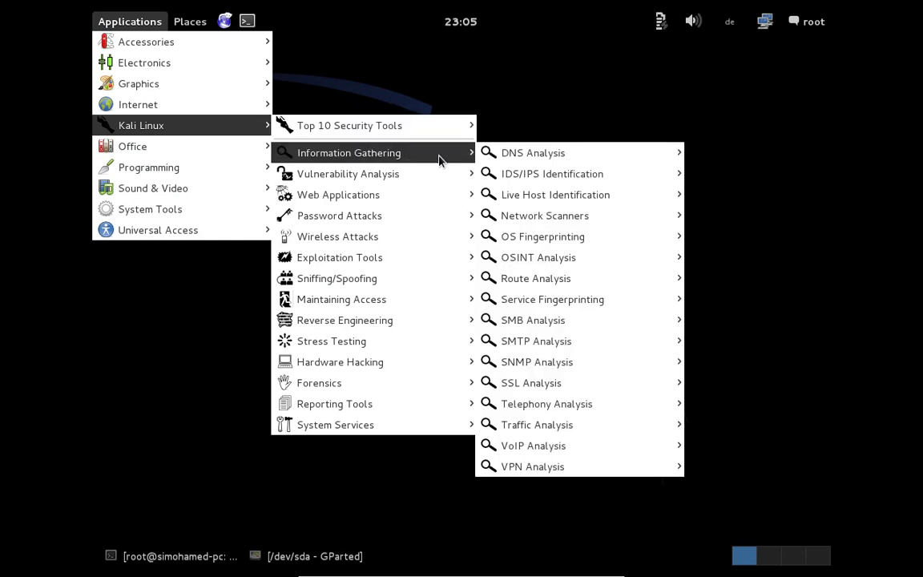
pyautogui.moveTo(660, 173)
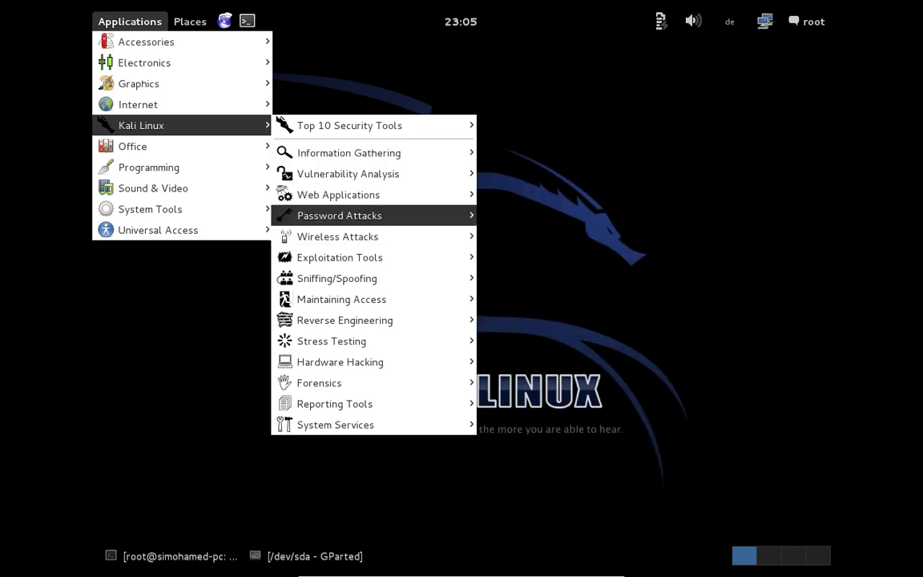
pyautogui.moveTo(340, 236)
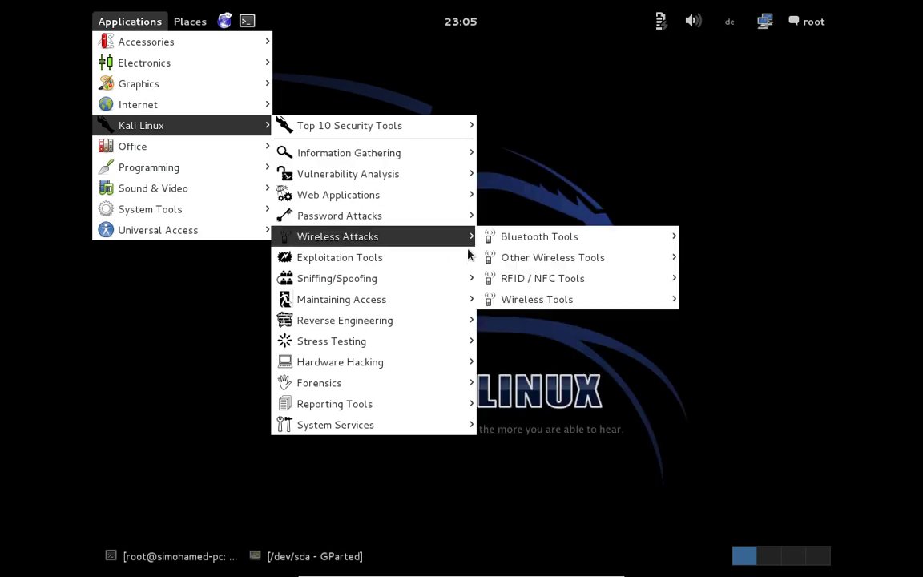
pyautogui.moveTo(513, 237)
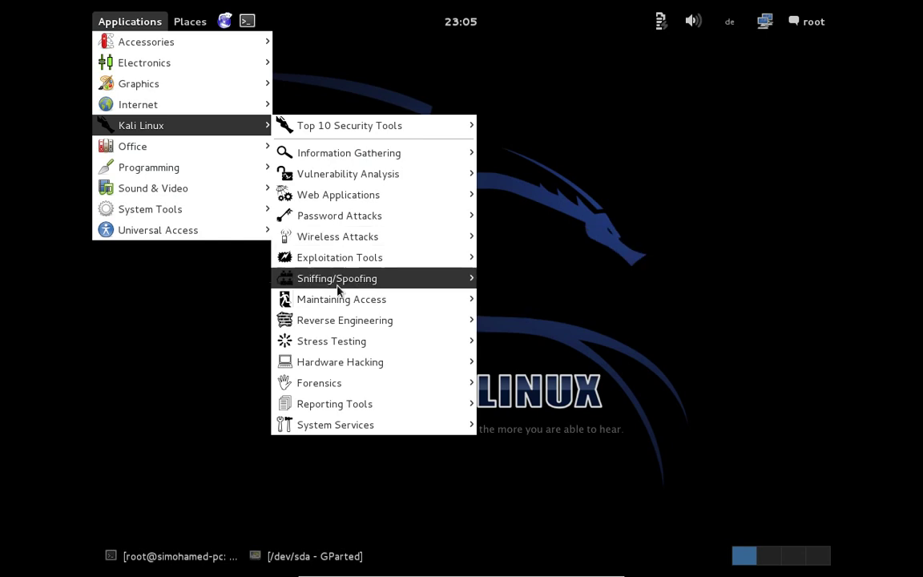
pyautogui.moveTo(344, 321)
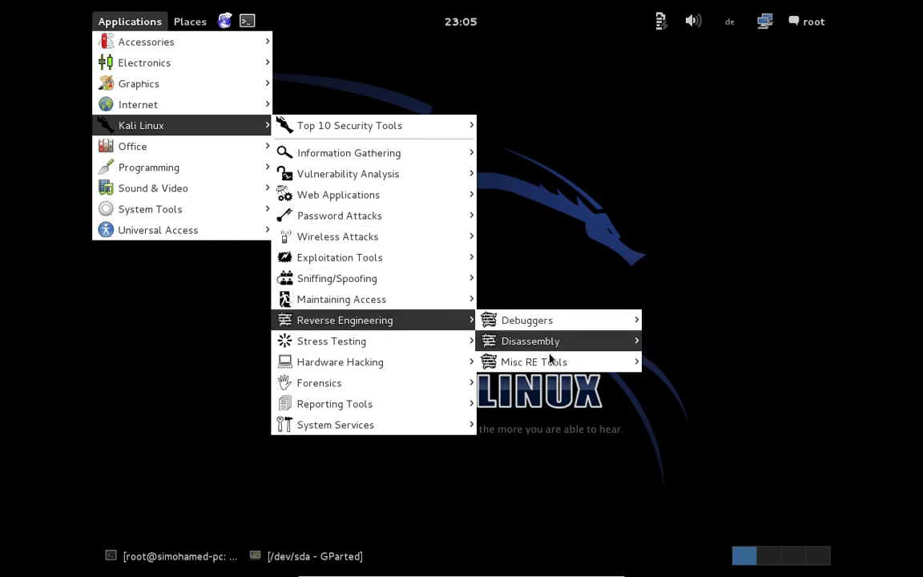
pyautogui.moveTo(400, 341)
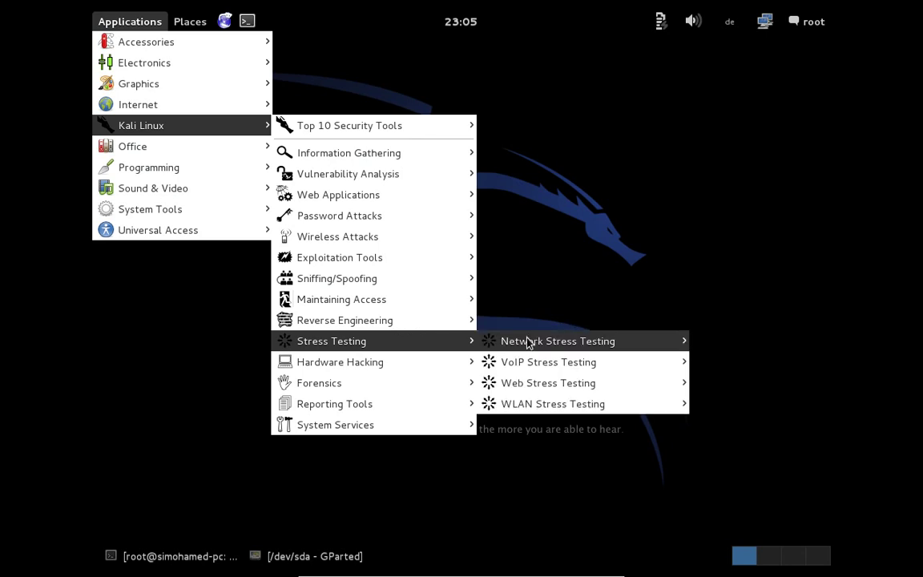
pyautogui.moveTo(551, 366)
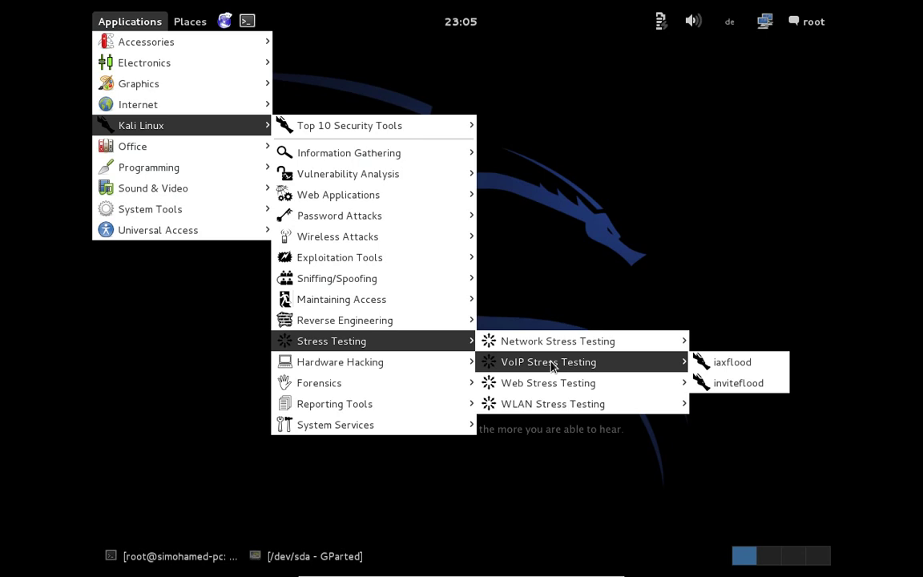
pyautogui.moveTo(360, 383)
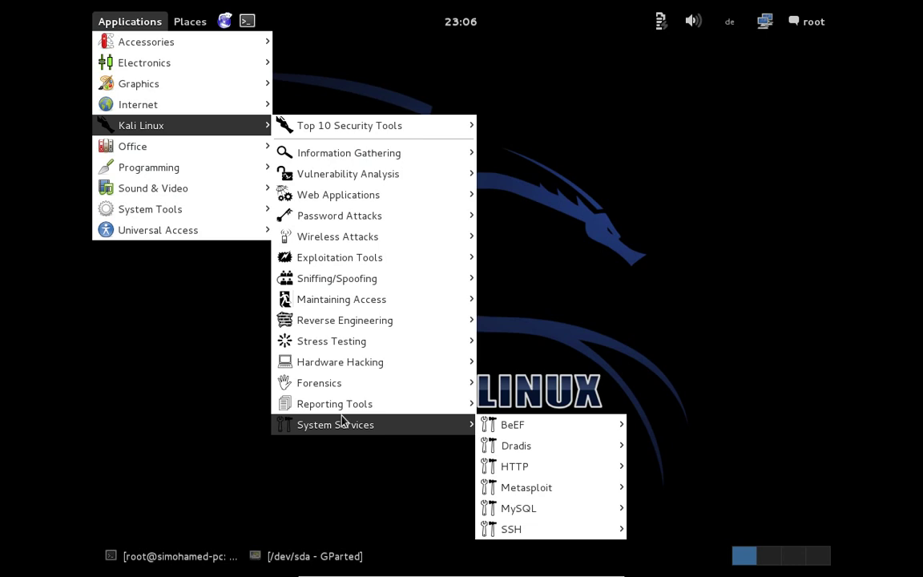
pyautogui.moveTo(341, 362)
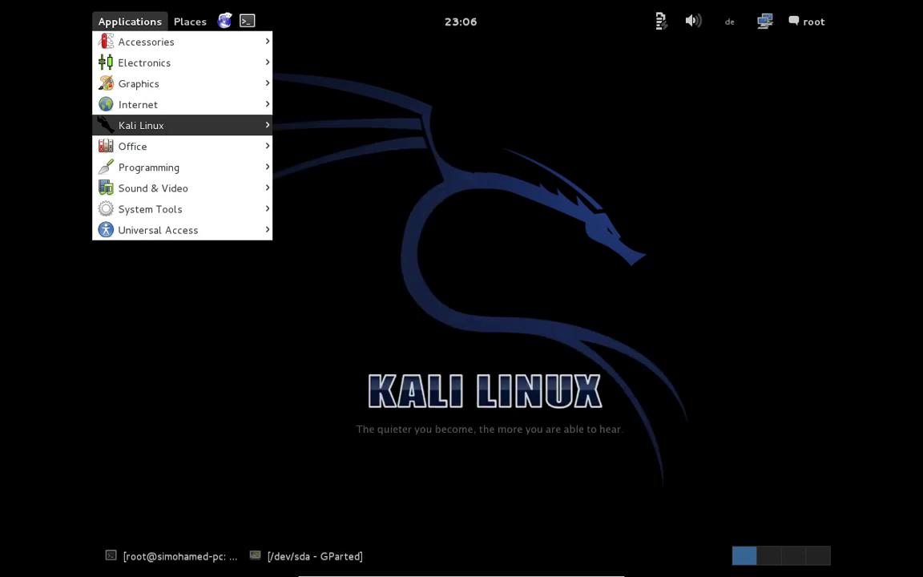
# Examine the applications in the Office, Programming, Sound & Video and System Tools categories.
pyautogui.moveTo(160, 145)
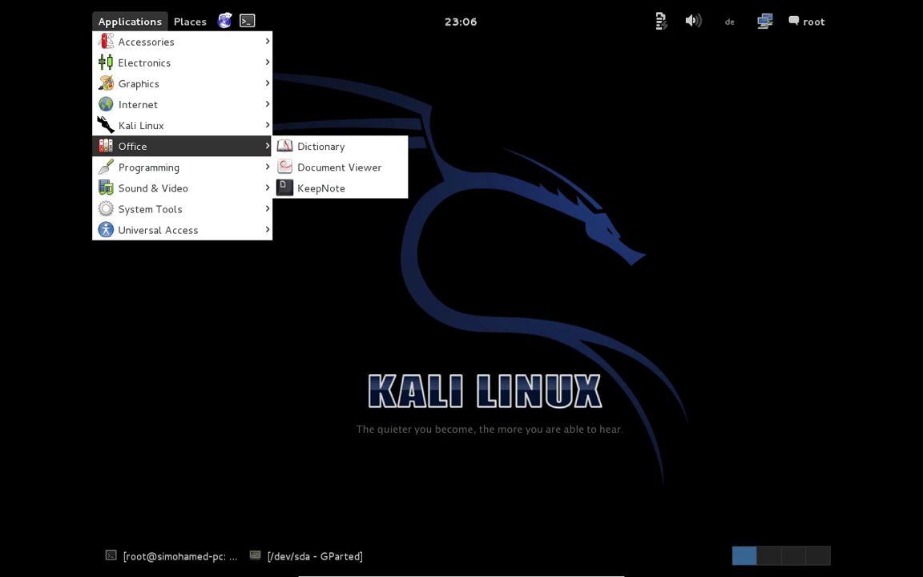
pyautogui.moveTo(156, 167)
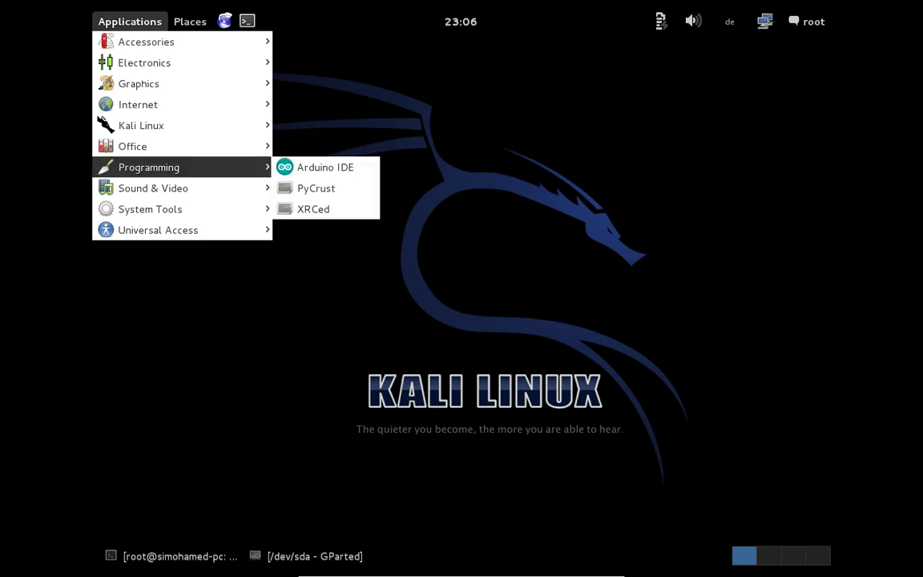
pyautogui.moveTo(152, 188)
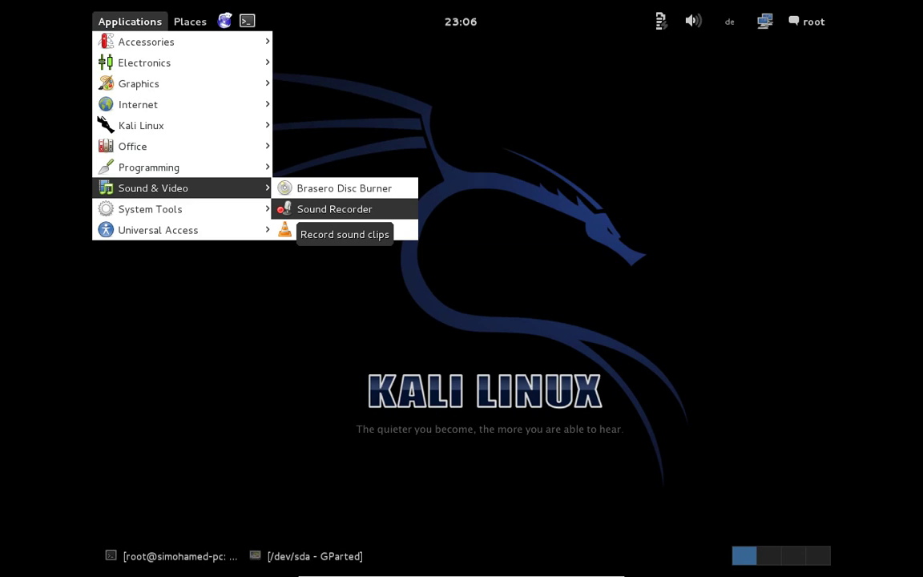
pyautogui.moveTo(150, 208)
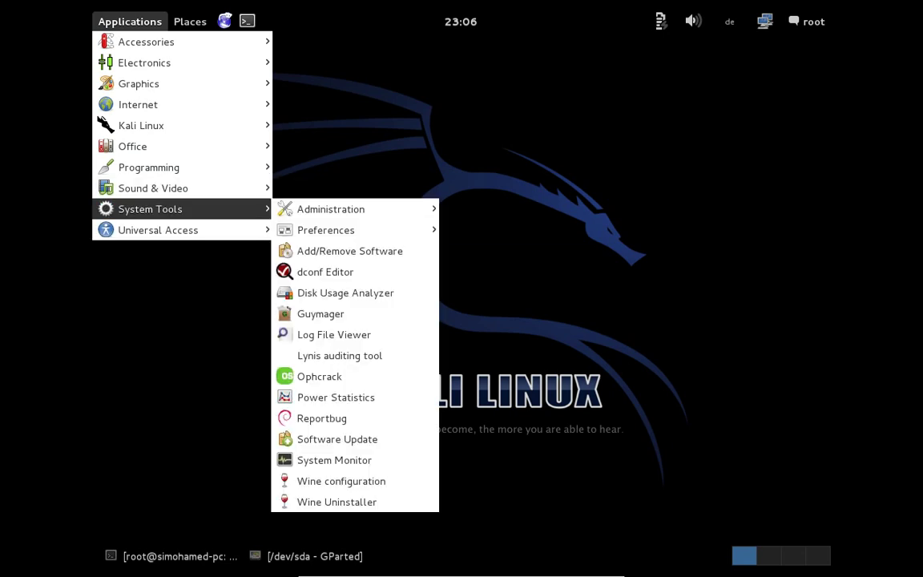
pyautogui.moveTo(425, 230)
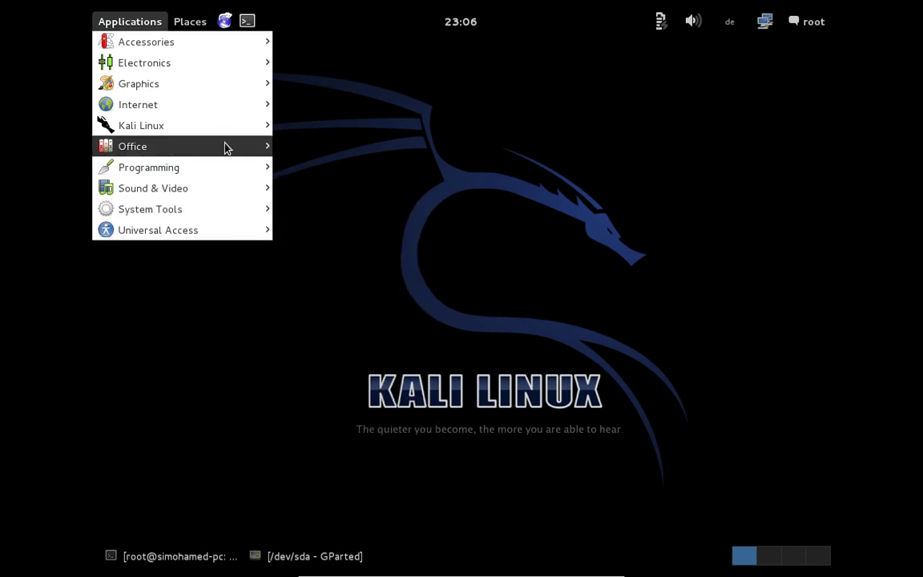
# Launch nmap from Kali's Top 10 Security Tools.
pyautogui.moveTo(215, 127)
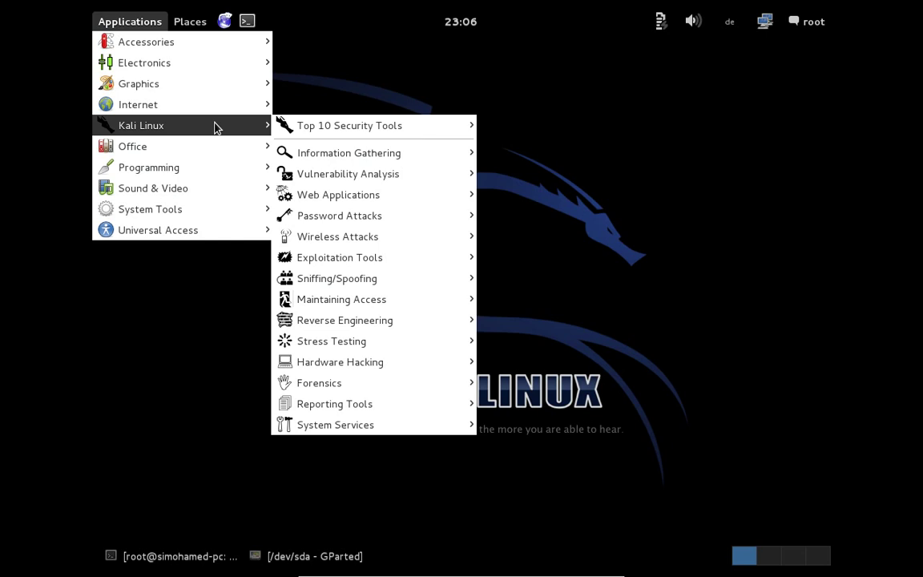
pyautogui.moveTo(324, 121)
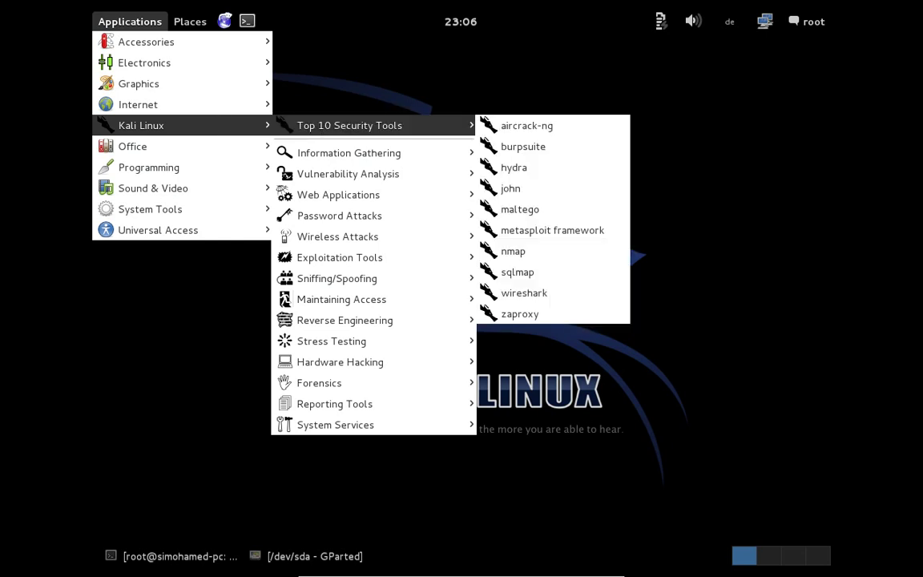
pyautogui.click(536, 251)
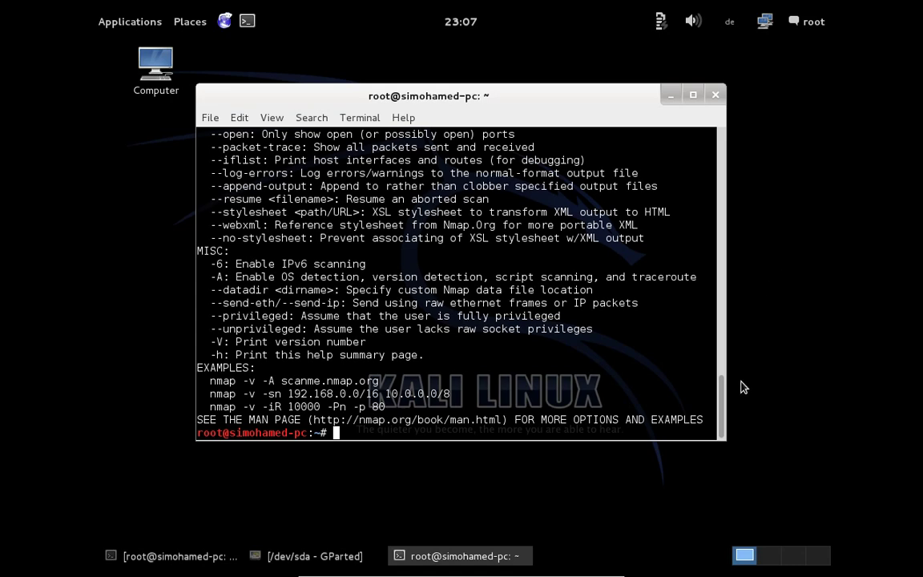
# Read through the nmap help output in the terminal and minimize its window.
pyautogui.moveTo(721, 407); pyautogui.dragTo(720, 156)
pyautogui.scroll(-20, 695, 241)
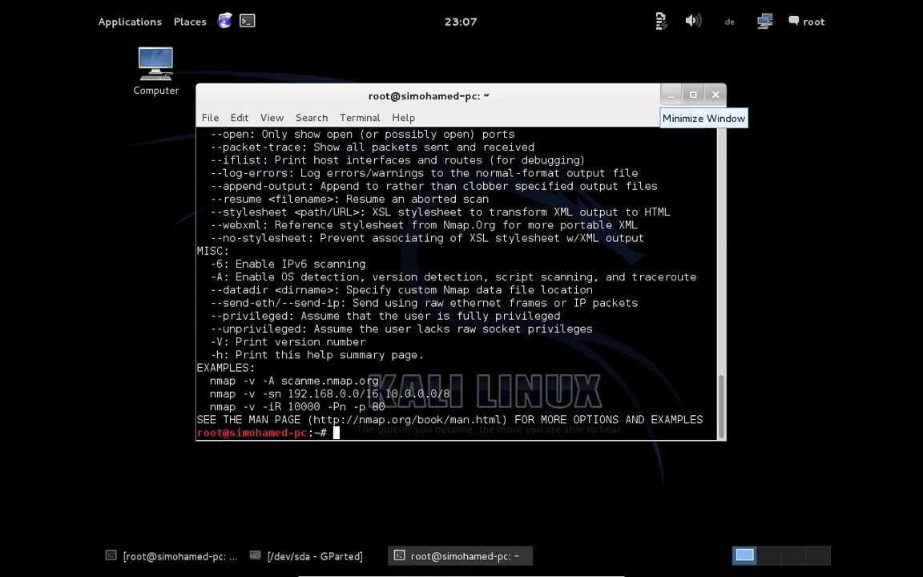
pyautogui.click(672, 96)
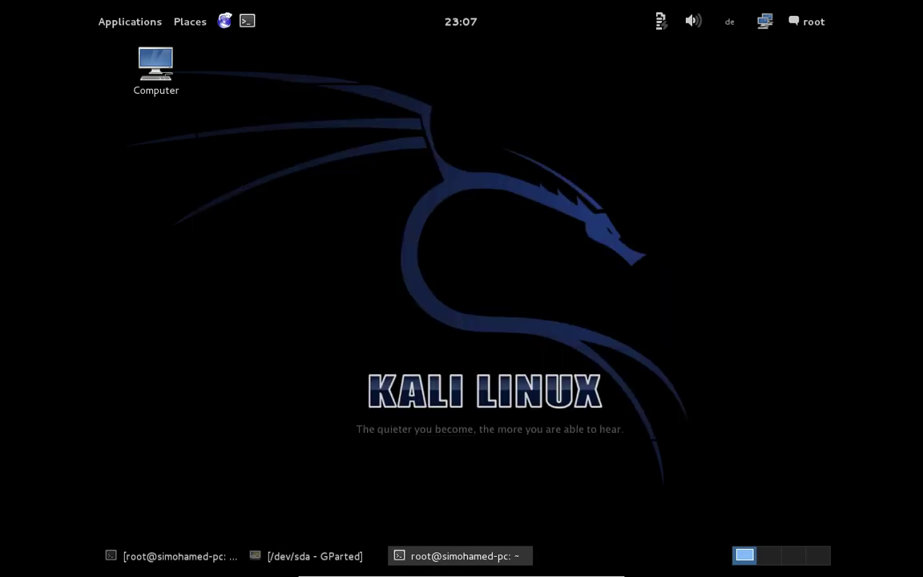
# Open Iceweasel in Kali, view the Aircrack-ng website and minimize the browser window.
pyautogui.click(224, 22)
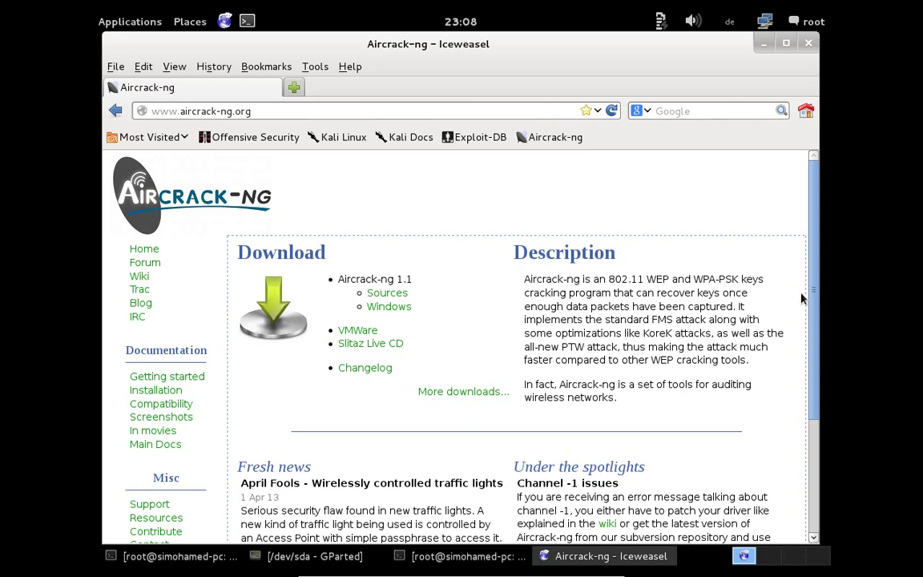
pyautogui.click(175, 382)
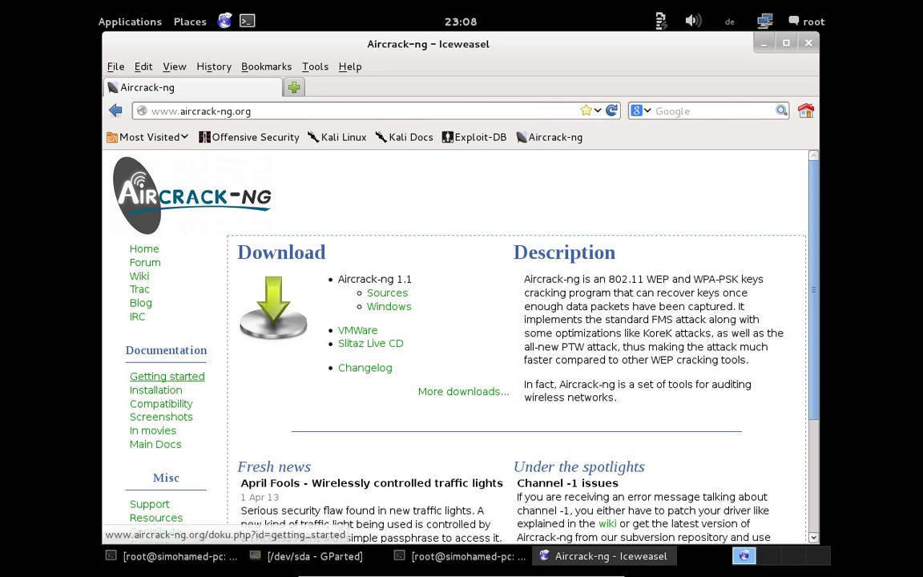
pyautogui.click(763, 42)
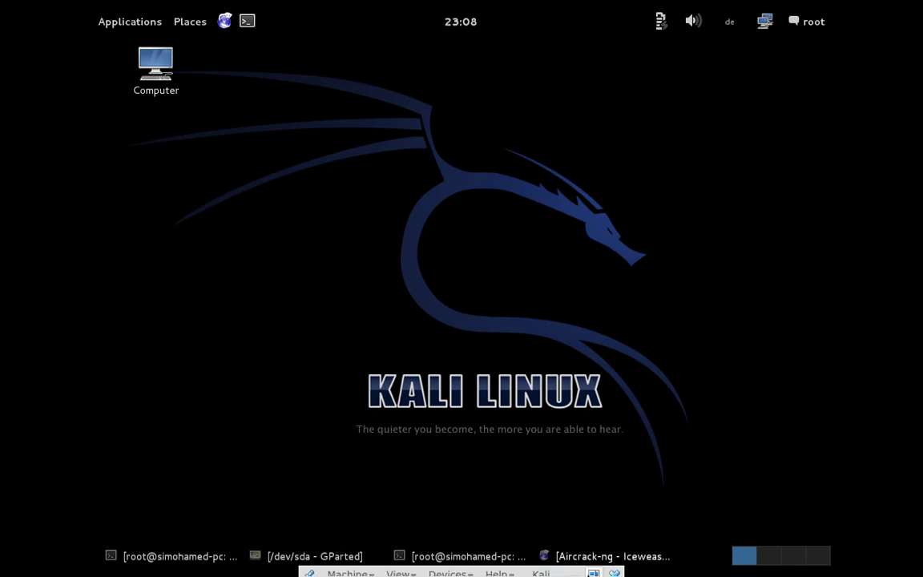
# Take the Kali virtual machine out of full screen, minimize it and return to the Whats New in Kali Linux page in Firefox.
pyautogui.click(601, 565)
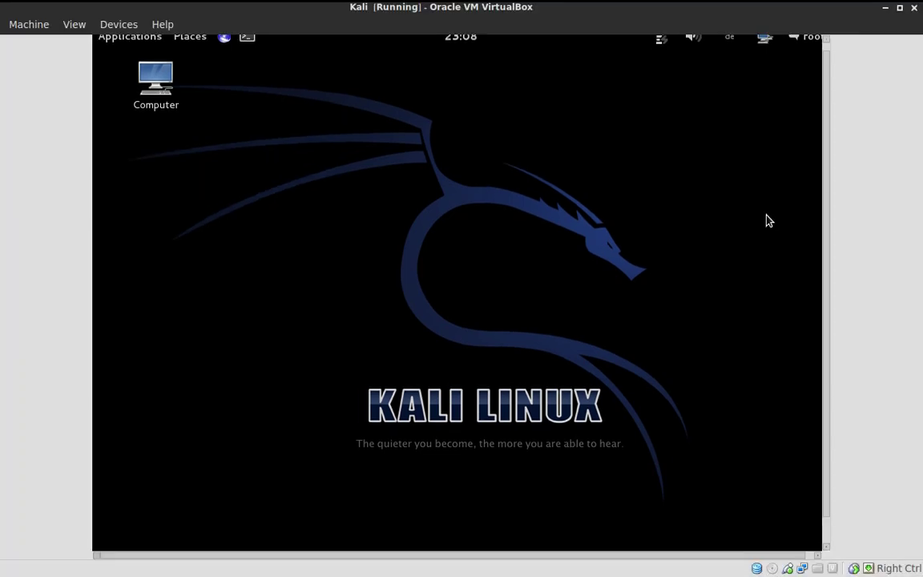
pyautogui.moveTo(886, 10)
pyautogui.click(887, 9)
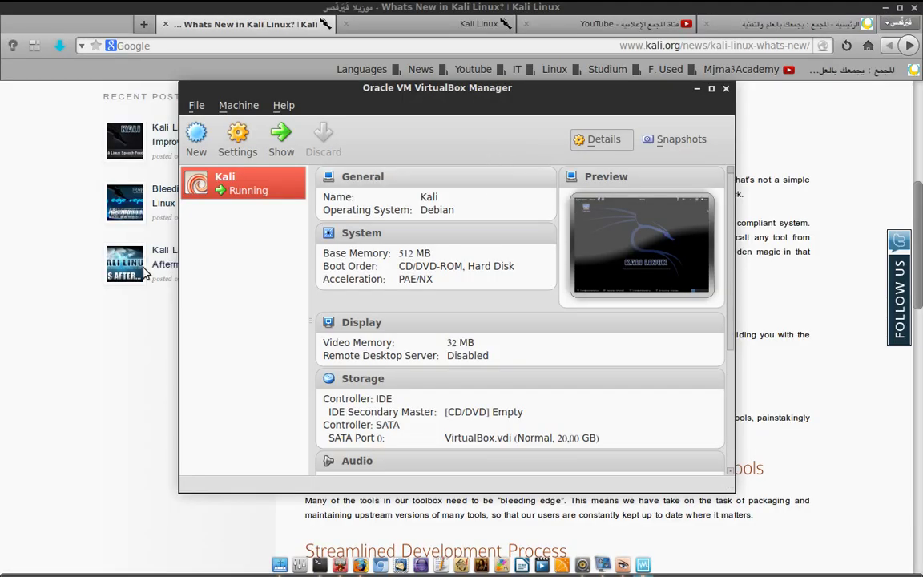
pyautogui.click(120, 326)
pyautogui.scroll(3, 419, 200)
pyautogui.scroll(2, 420, 86)
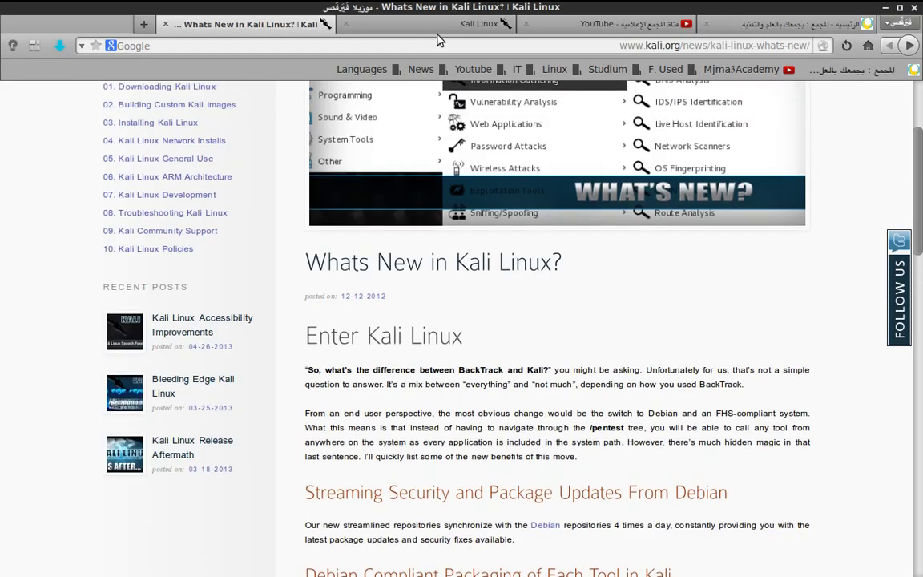
# Go to the Downloads page of the Kali Linux website and continue to the download options without registering.
pyautogui.click(393, 22)
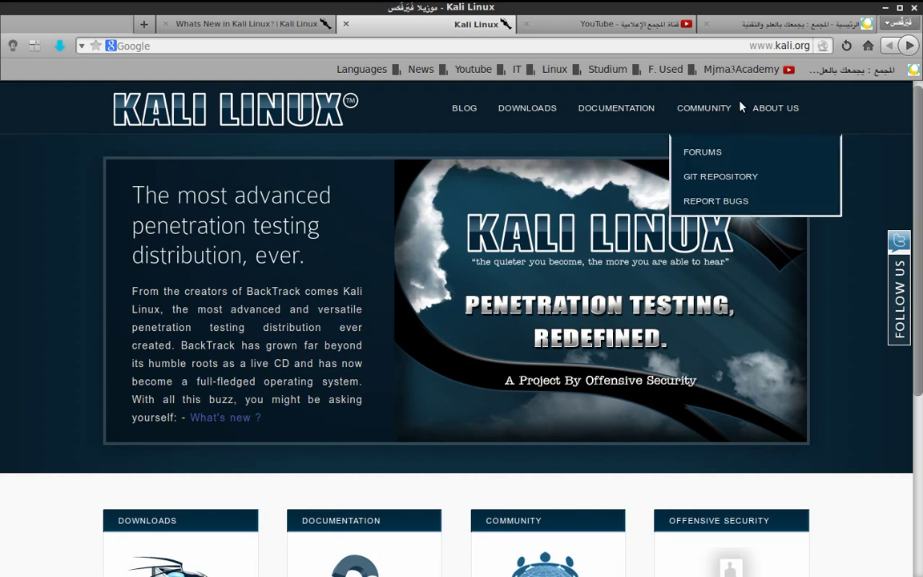
pyautogui.click(515, 111)
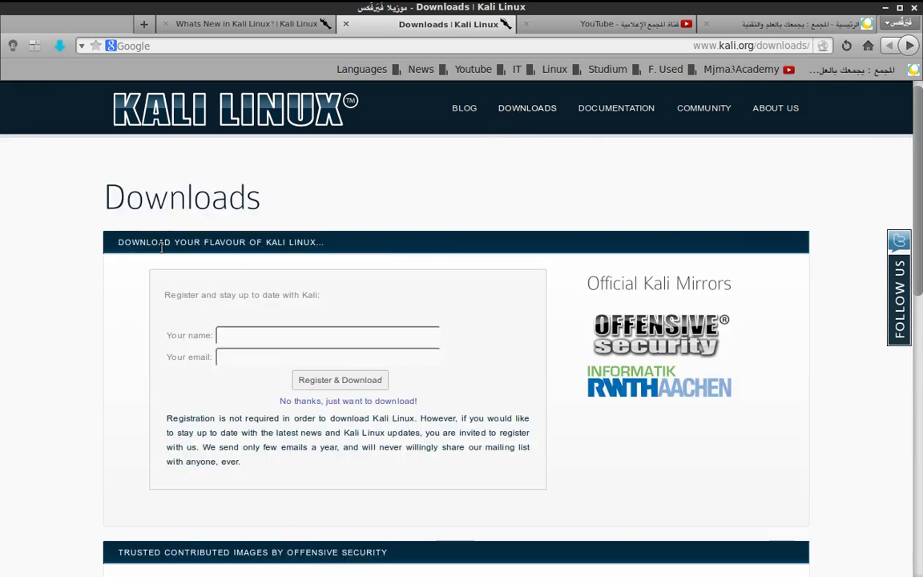
pyautogui.scroll(-1, 128, 273)
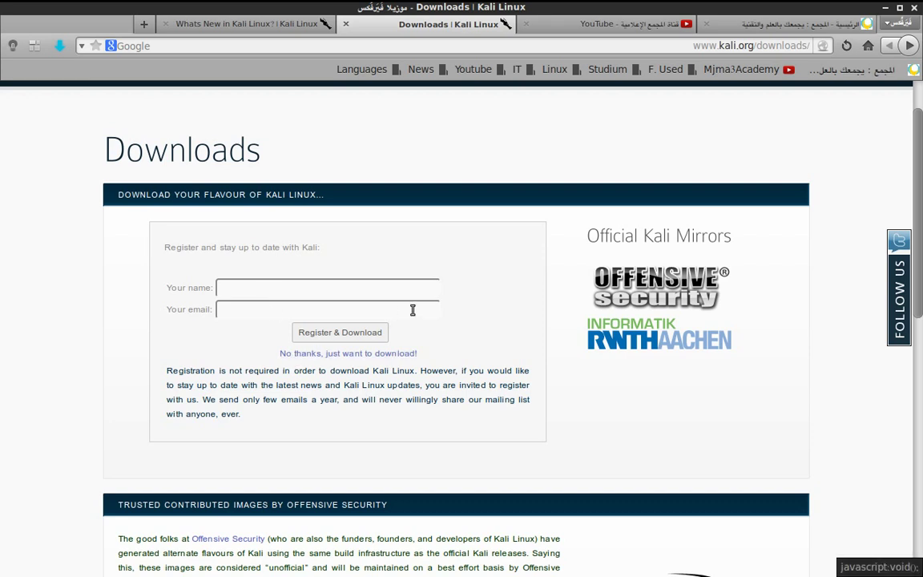
pyautogui.click(347, 353)
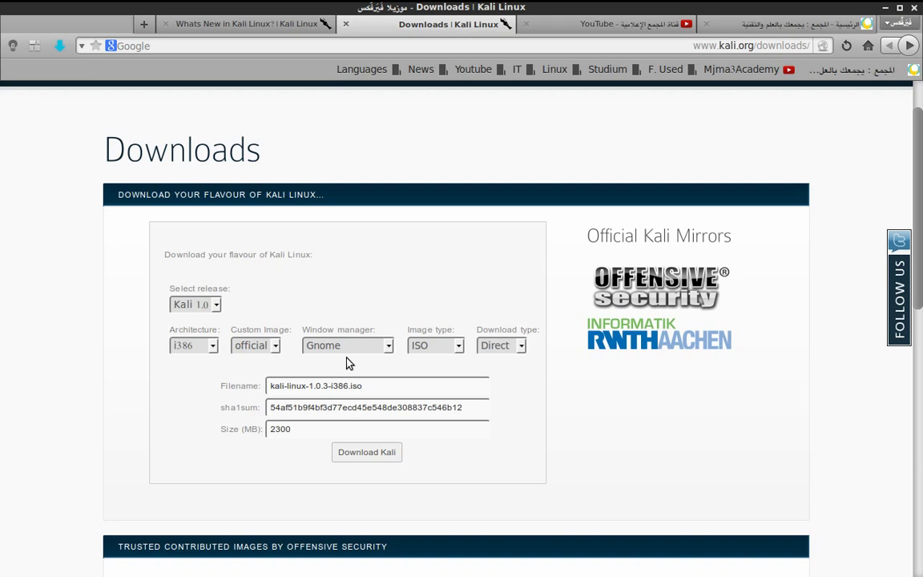
# Examine the available release, architecture and custom image choices for the Kali download, keeping Kali 1.0, i386 and official.
pyautogui.click(199, 309)
pyautogui.click(198, 308)
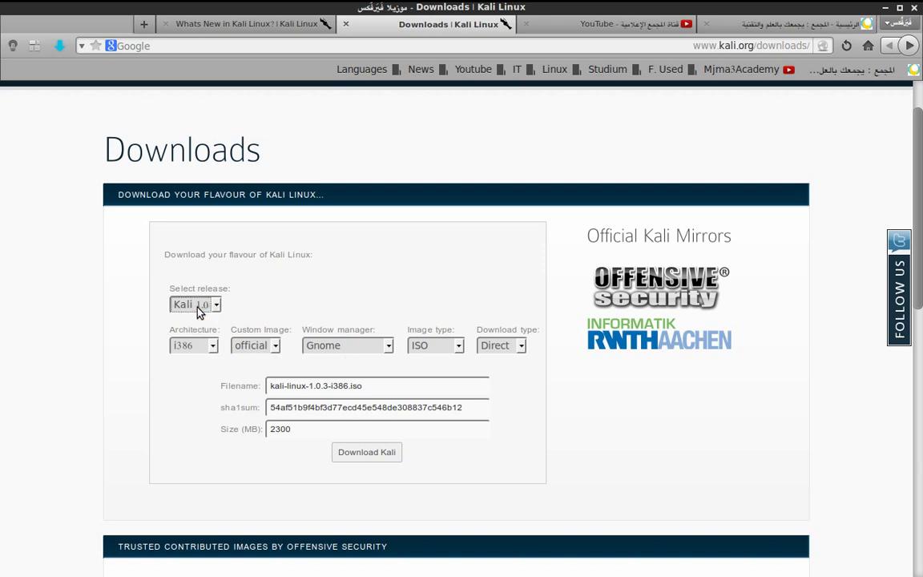
pyautogui.click(193, 350)
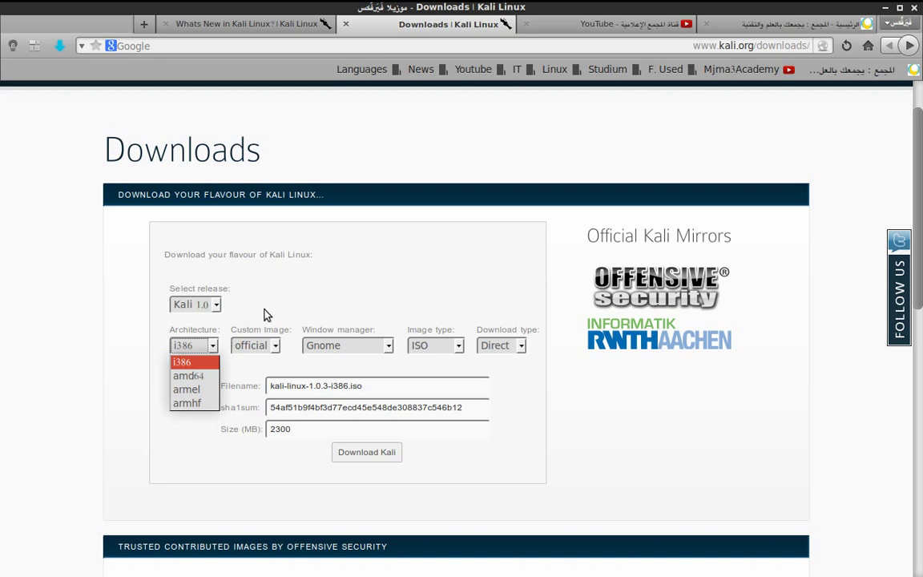
pyautogui.click(194, 364)
pyautogui.click(251, 346)
pyautogui.click(250, 346)
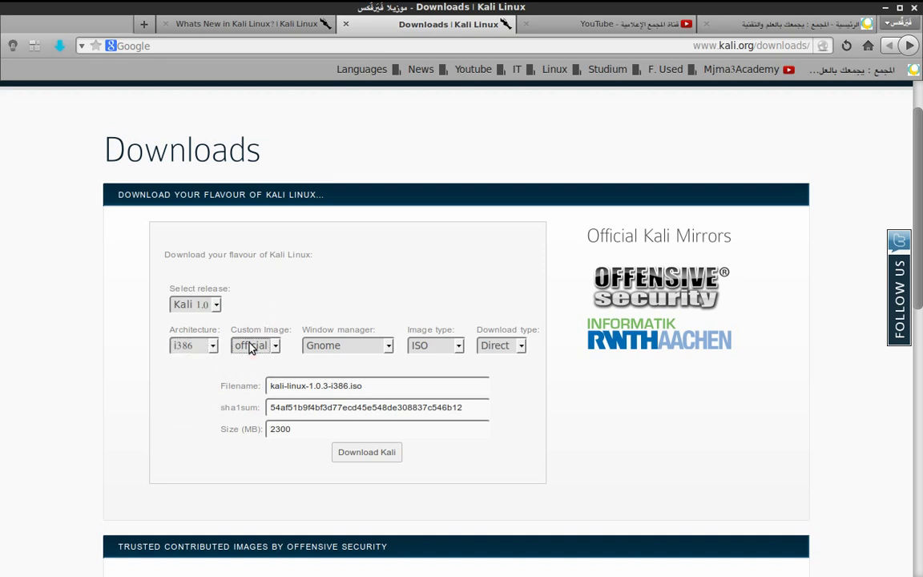
# Examine the window manager, image type and download type choices, keeping Gnome, ISO and Direct.
pyautogui.click(335, 348)
pyautogui.click(335, 348)
pyautogui.click(335, 349)
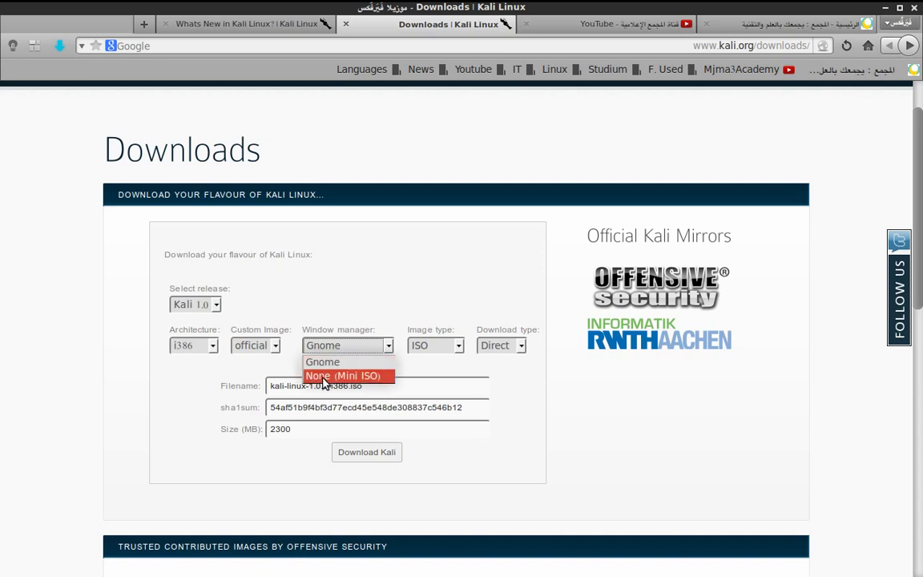
pyautogui.click(338, 347)
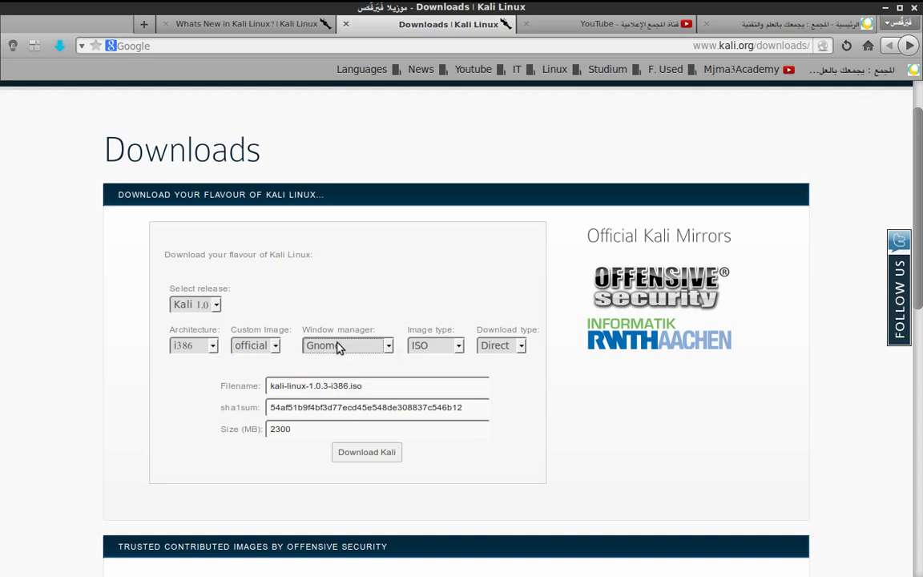
pyautogui.click(429, 345)
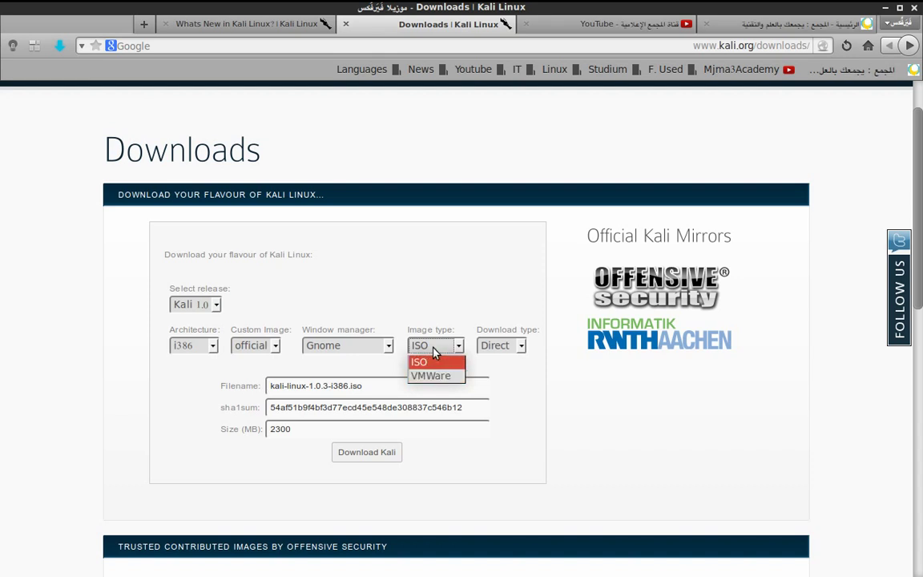
pyautogui.click(431, 346)
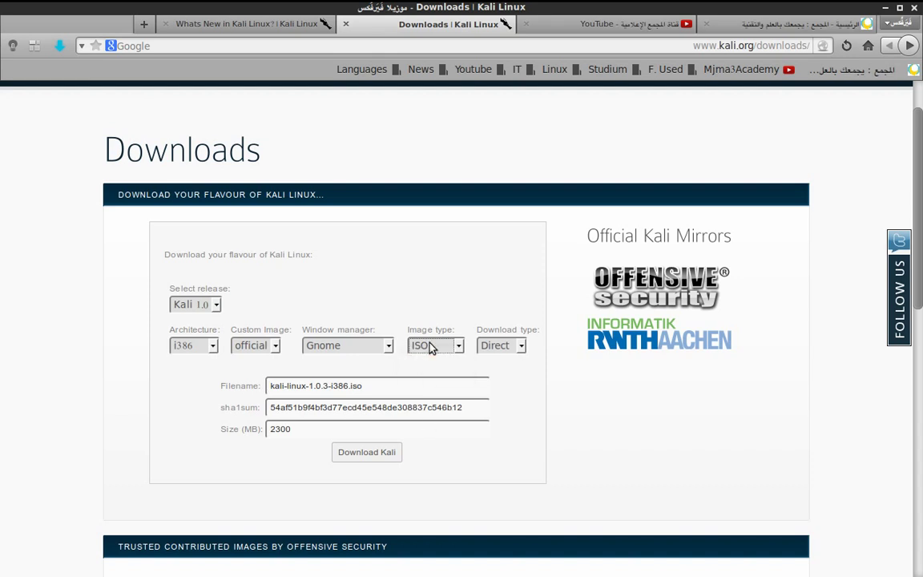
pyautogui.click(505, 347)
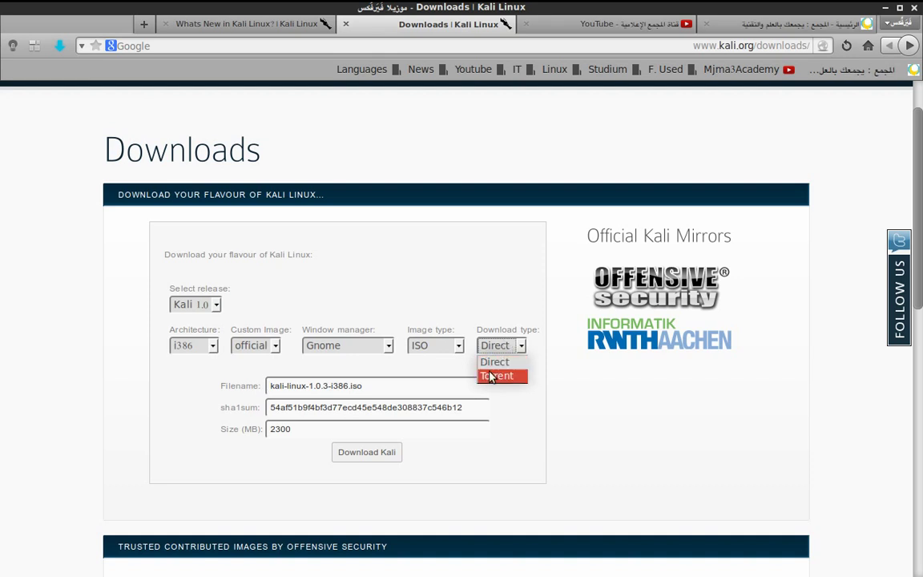
pyautogui.click(362, 375)
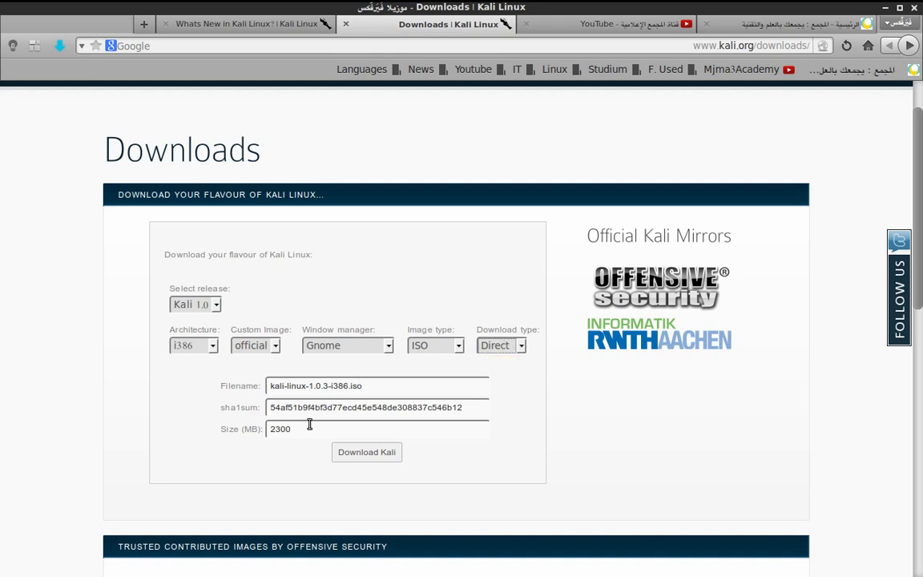
# Start the download of kali-linux-1.0.3-i386.iso and cancel it in the file-opening dialog.
pyautogui.click(367, 452)
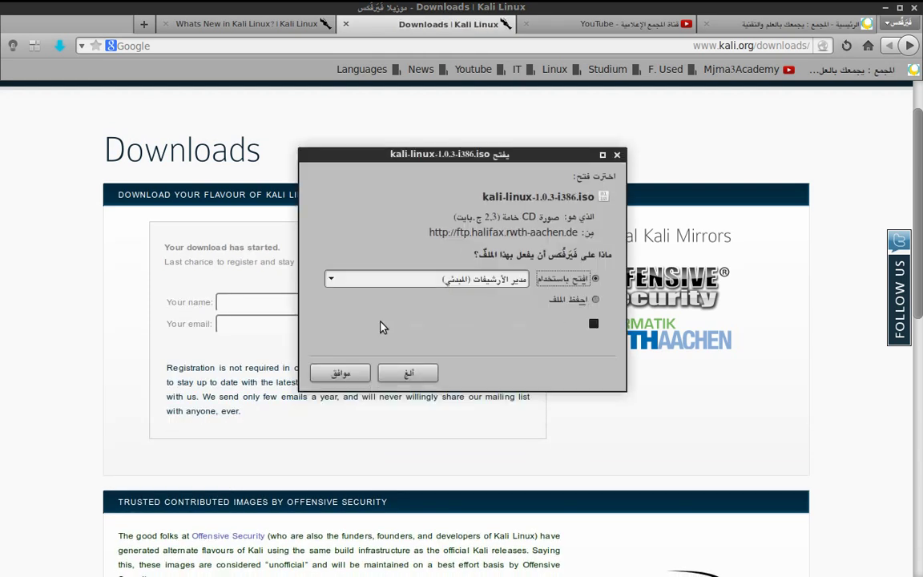
pyautogui.click(407, 372)
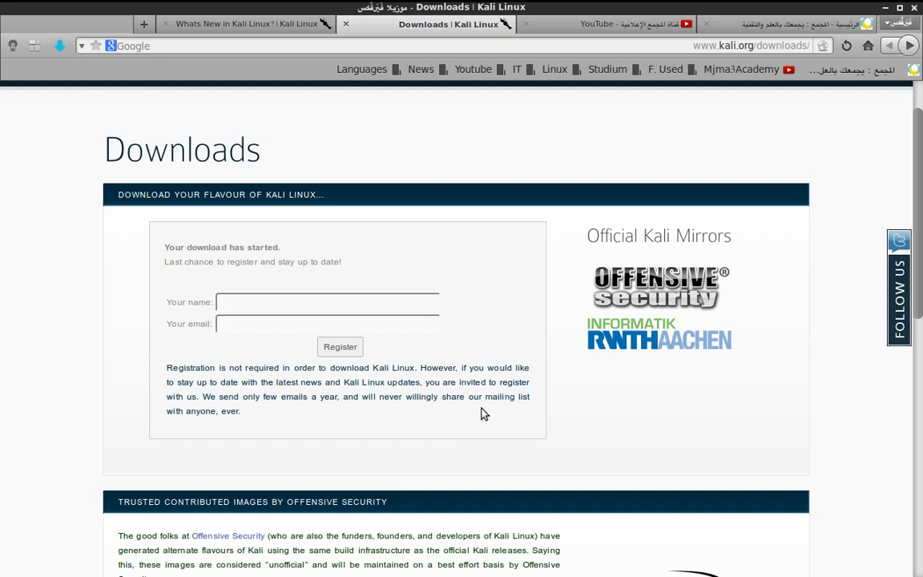
# Switch to the image viewer with the Kali installer screenshots and show the location selection image full screen.
pyautogui.click(644, 569)
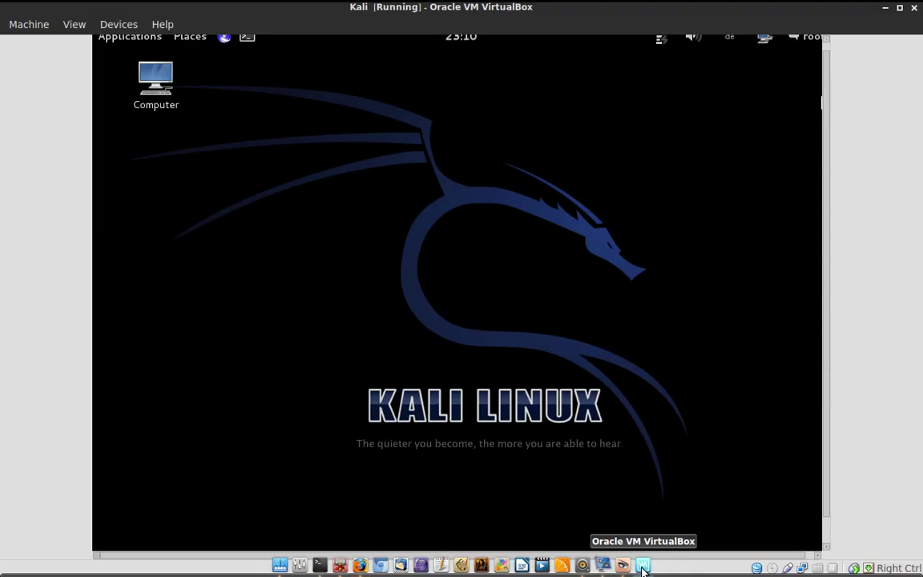
pyautogui.click(622, 565)
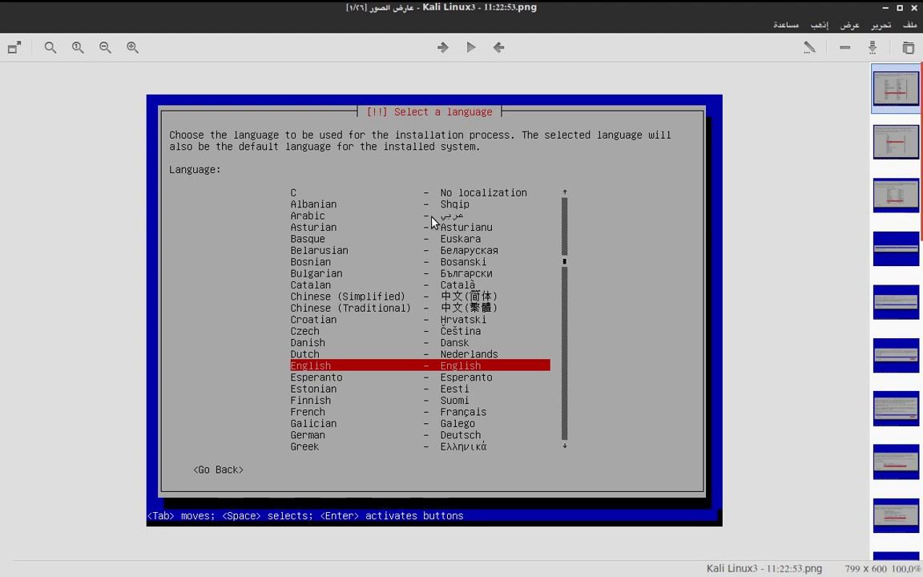
pyautogui.press('Right')
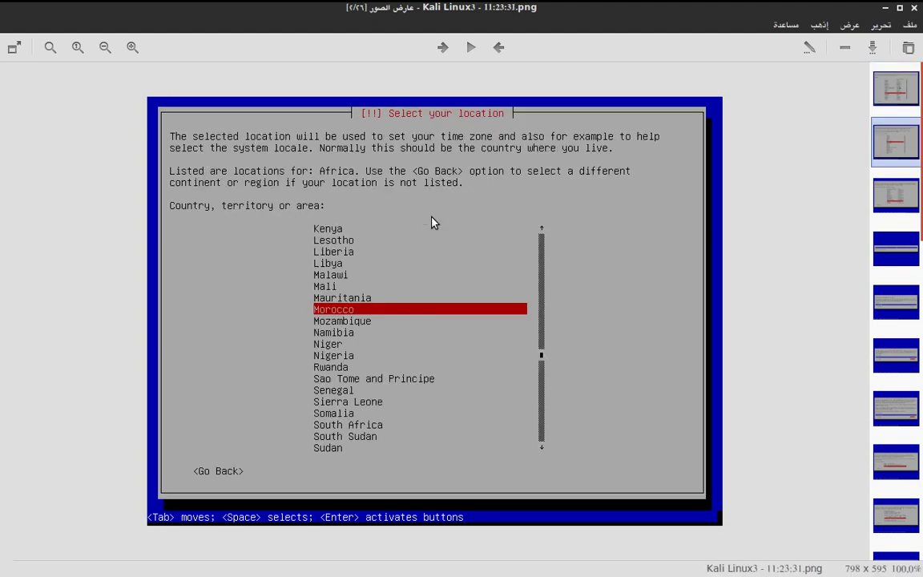
pyautogui.click(22, 53)
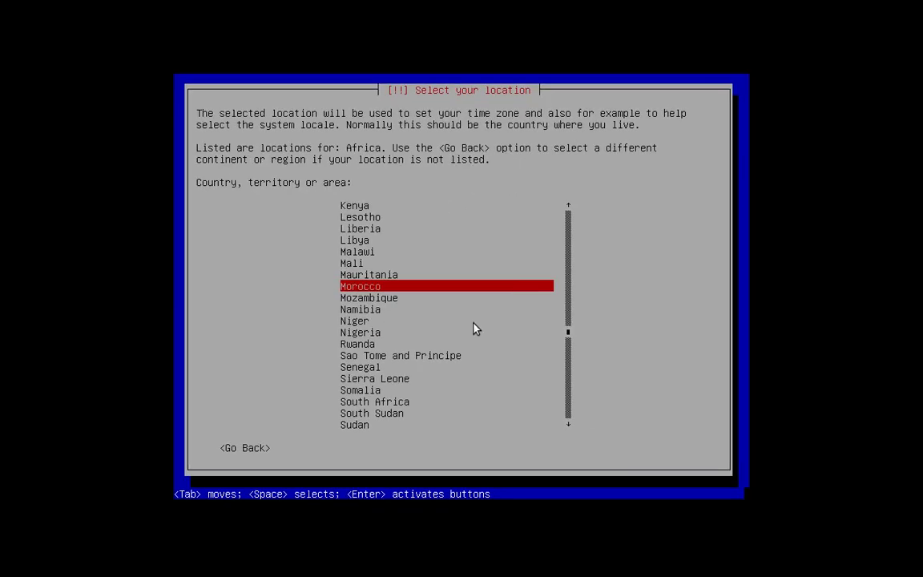
# Go through the installer screenshots from locale configuration through hostname and domain name to the disk partitioning overview, and leave full screen.
pyautogui.press('Right')
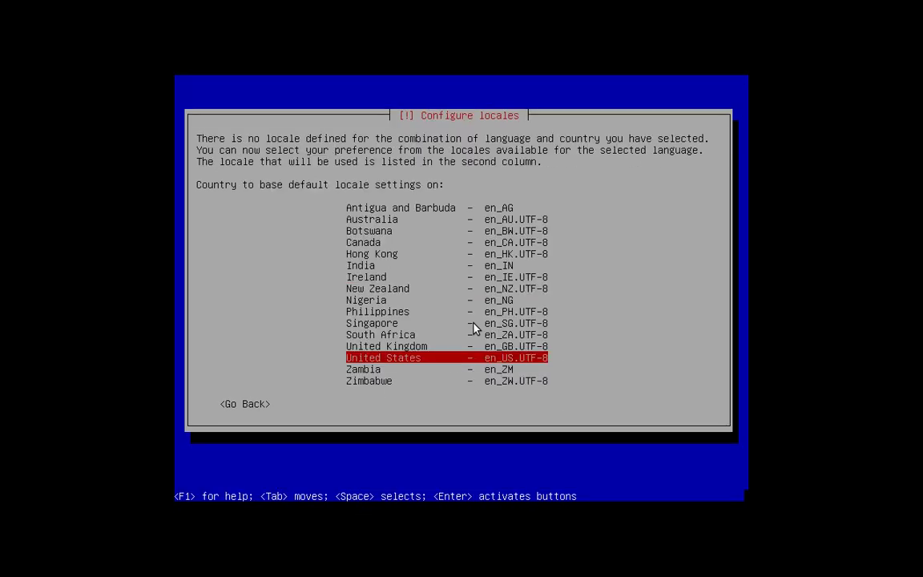
pyautogui.press('Right')
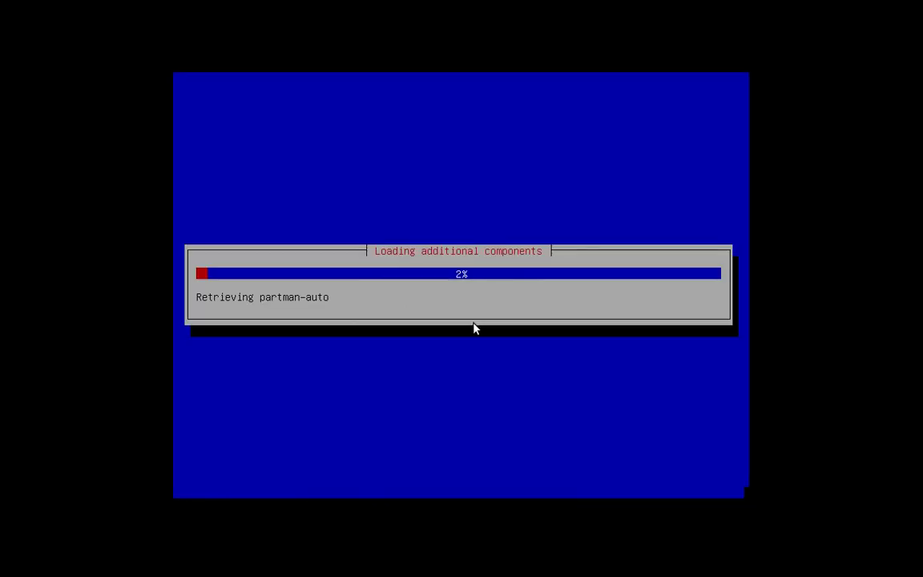
pyautogui.press('Right')
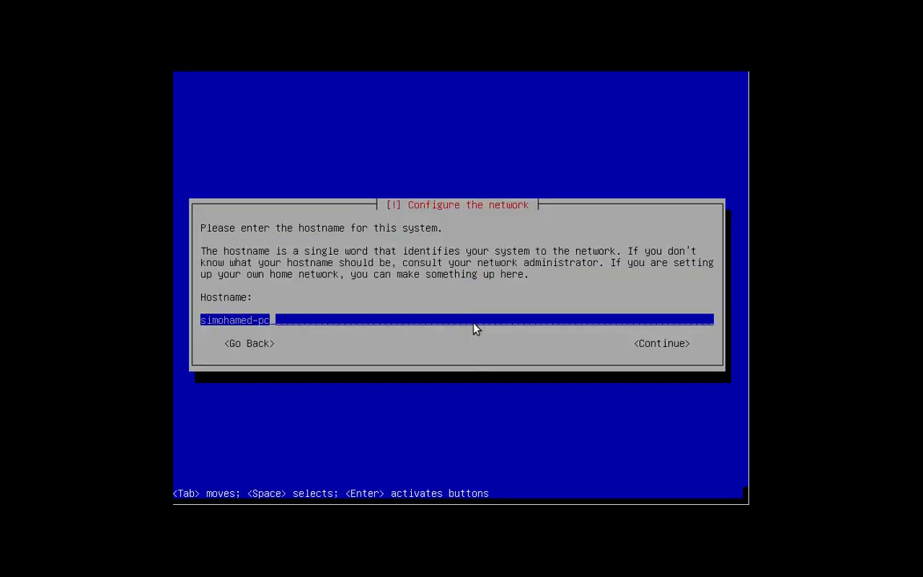
pyautogui.press('Return')
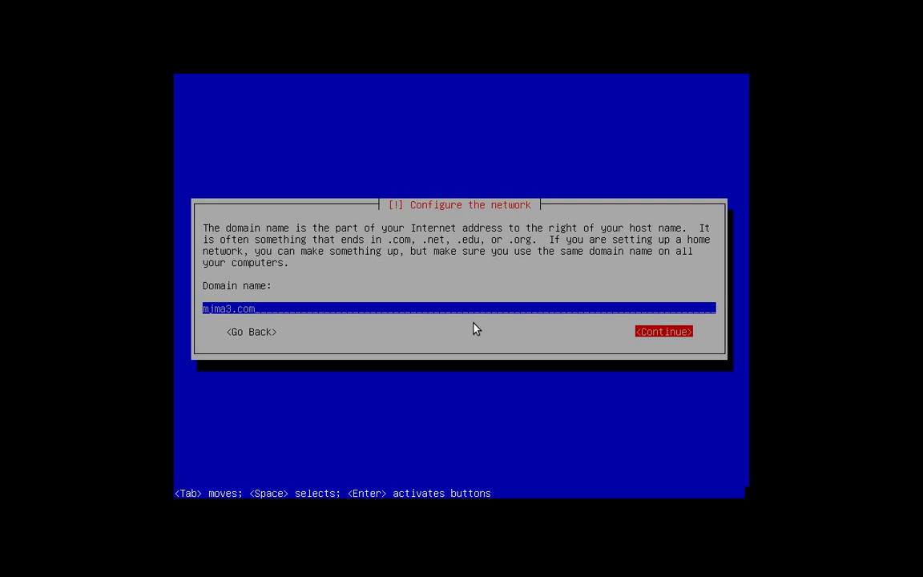
pyautogui.press('Return')
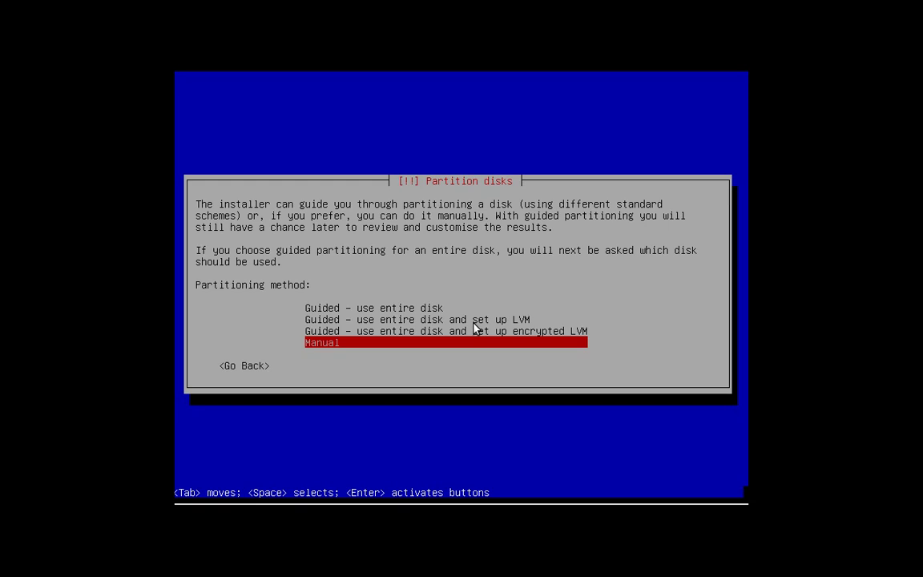
pyautogui.press('Return')
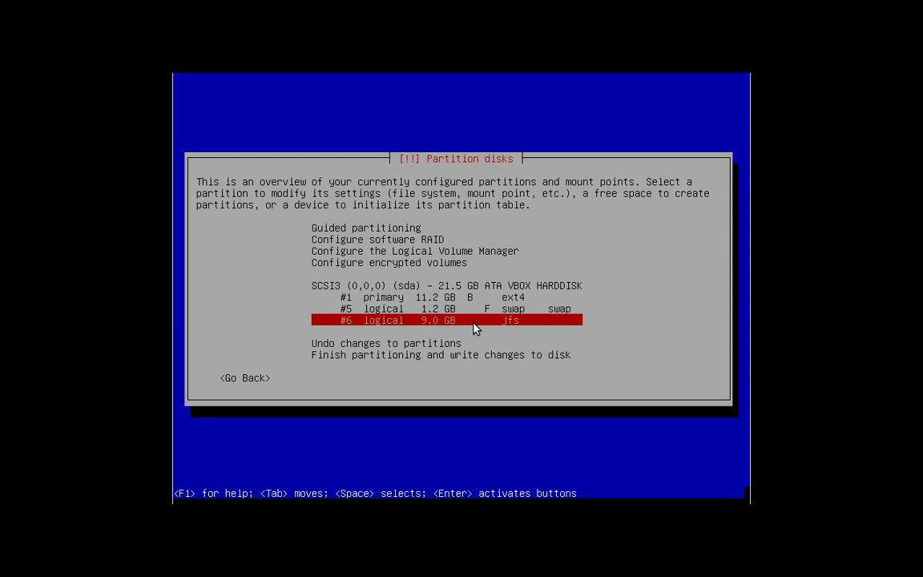
pyautogui.press('Escape')
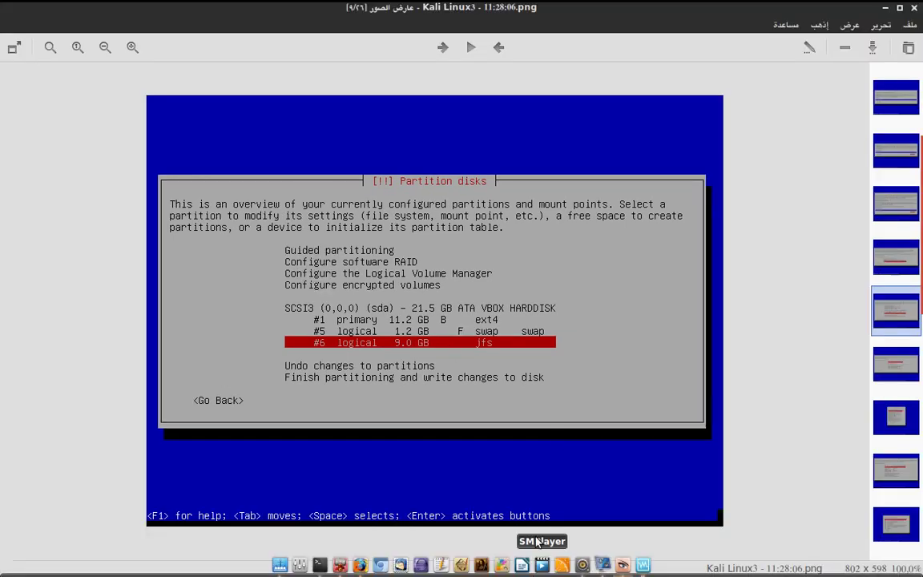
# Switch back to the Kali virtual machine and restore the GParted window for /dev/sda.
pyautogui.click(639, 556)
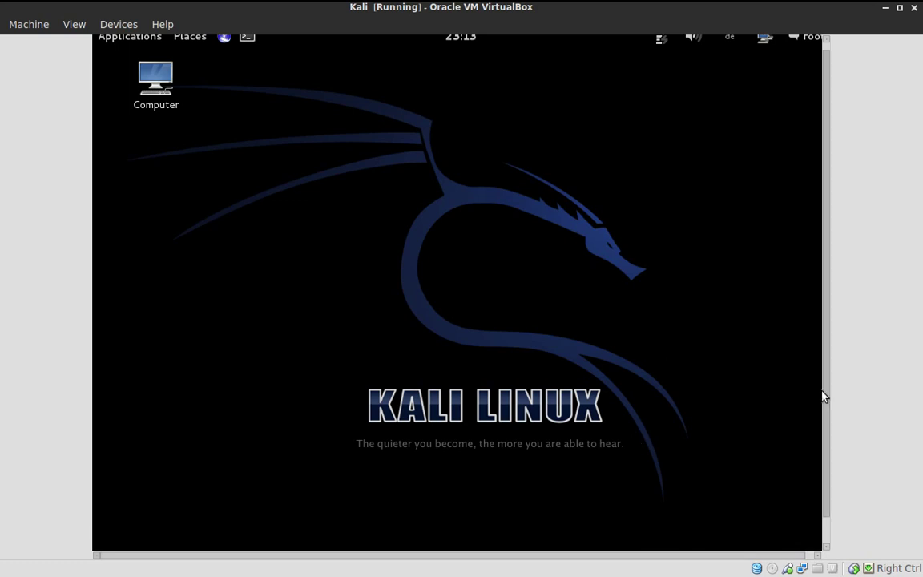
pyautogui.scroll(-2, 828, 399)
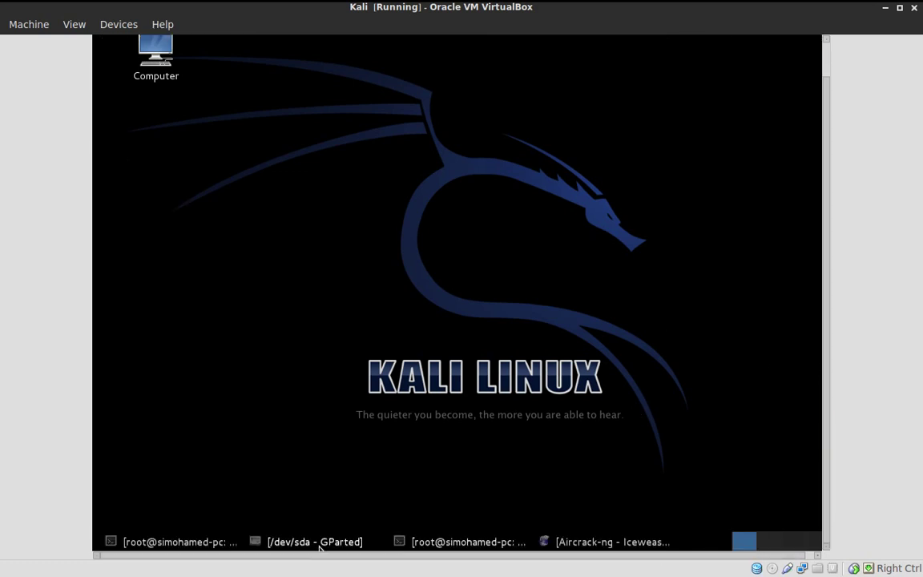
pyautogui.click(268, 541)
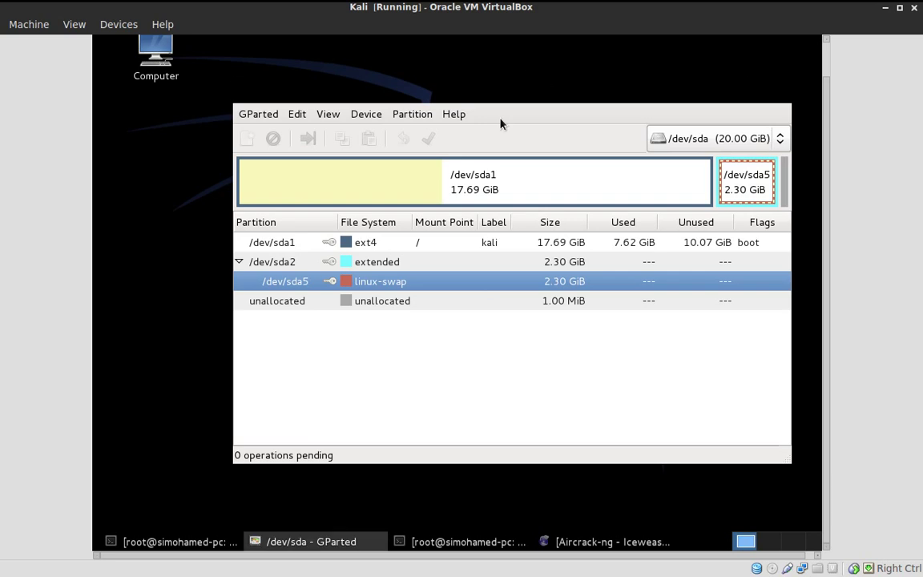
# Reposition the GParted window and select the /dev/sda1 partition to examine its file system, mount point and size.
pyautogui.moveTo(507, 119); pyautogui.dragTo(430, 77)
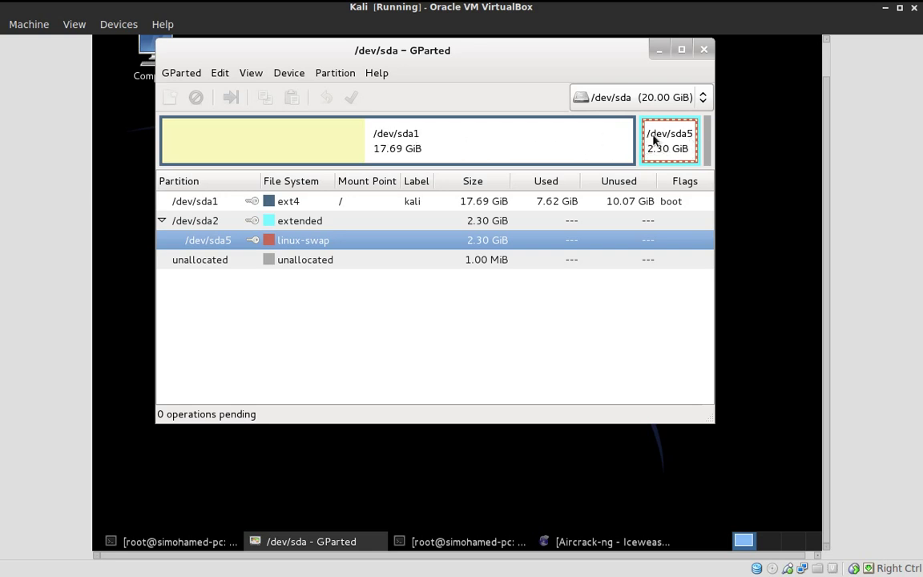
pyautogui.click(453, 152)
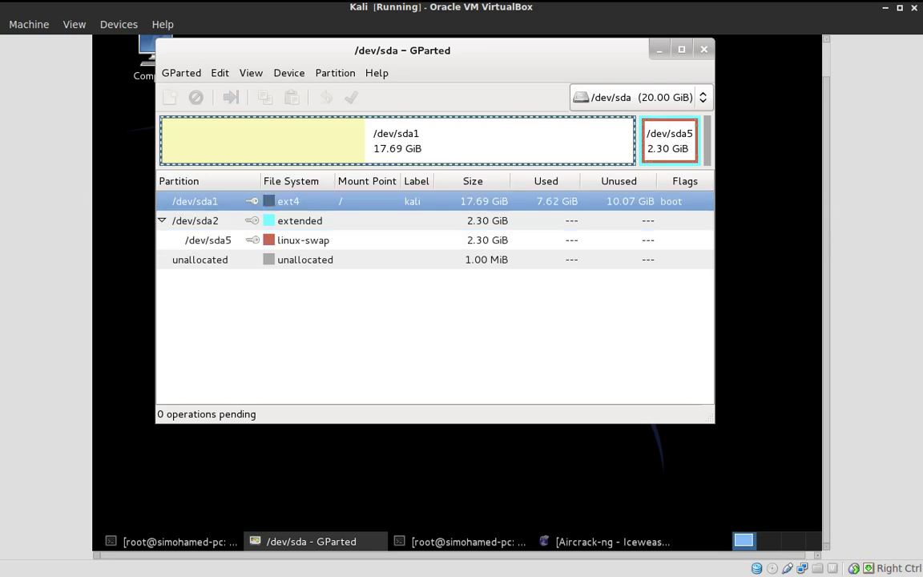
pyautogui.moveTo(456, 57); pyautogui.dragTo(514, 116)
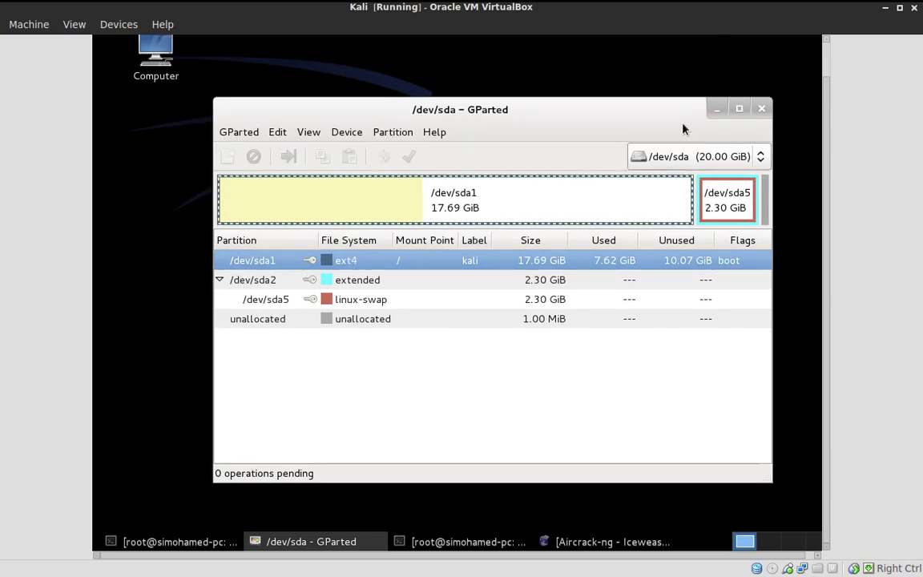
# Switch to the image viewer and go through the partition #6 setup screenshots up to the swap settings of partition #5.
pyautogui.moveTo(582, 574)
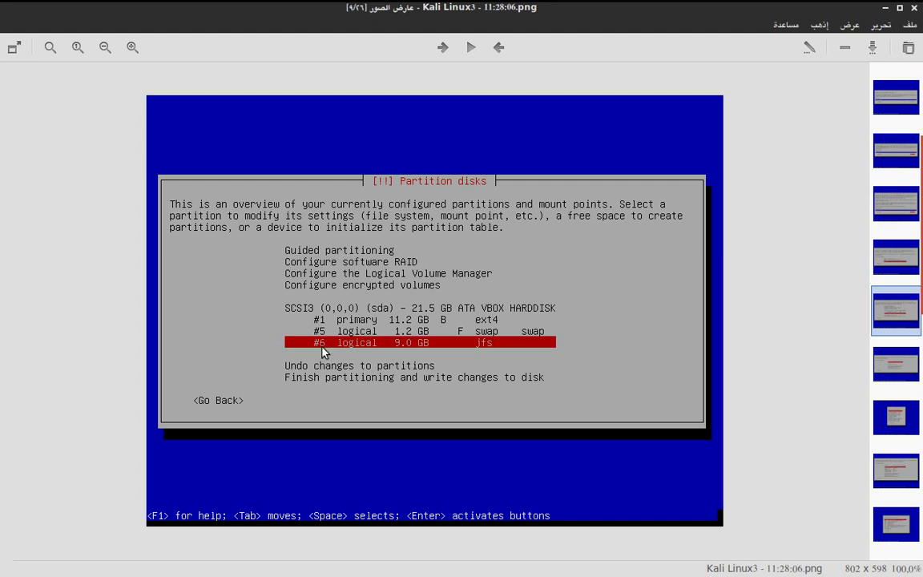
pyautogui.scroll(-1, 323, 352)
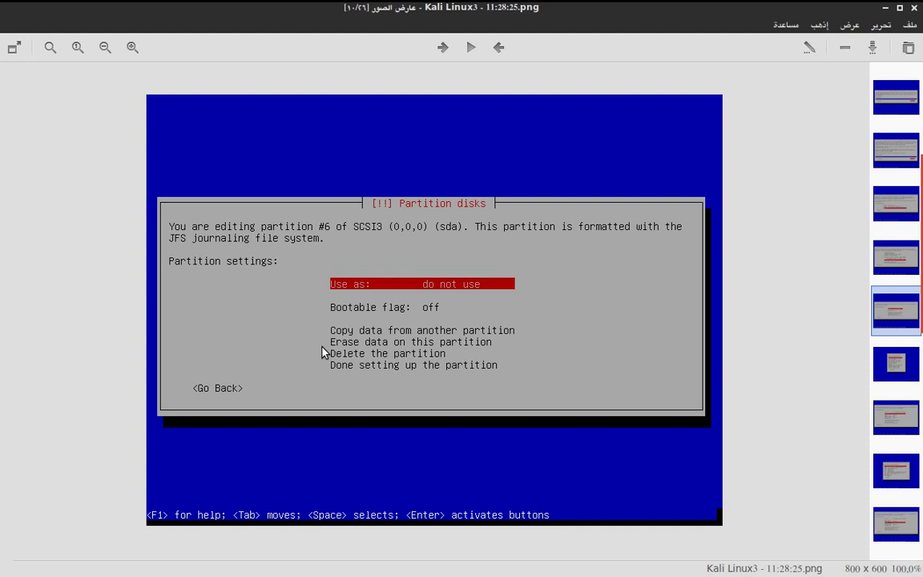
pyautogui.scroll(-1, 323, 353)
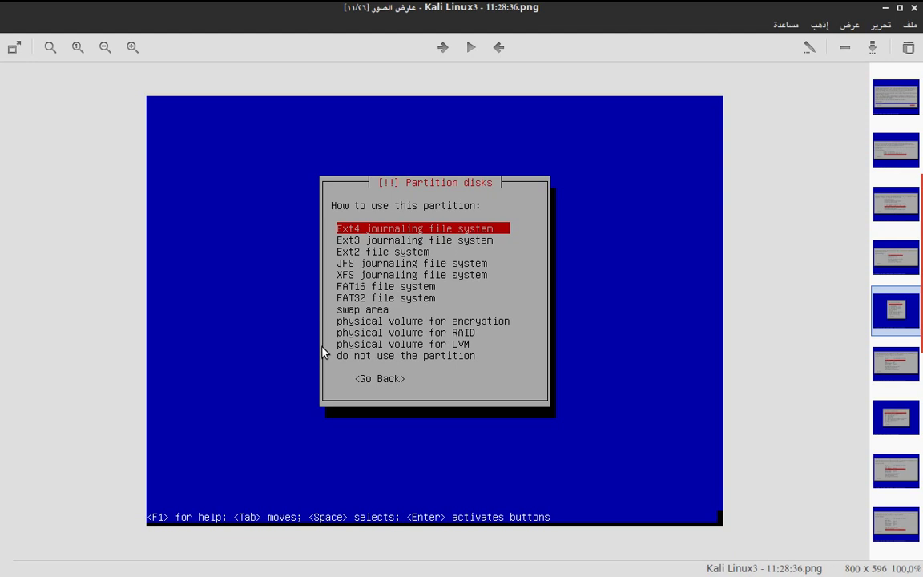
pyautogui.press('Right')
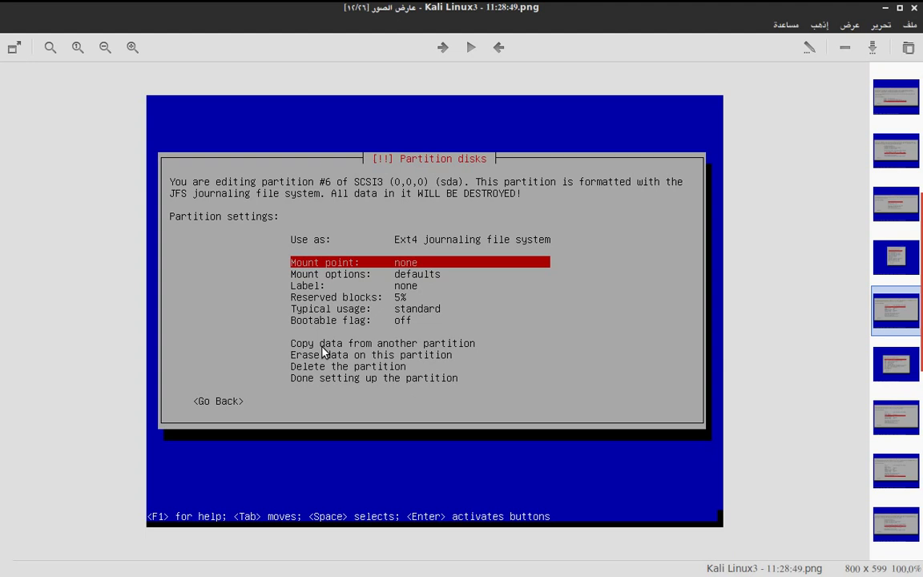
pyautogui.press('Left')
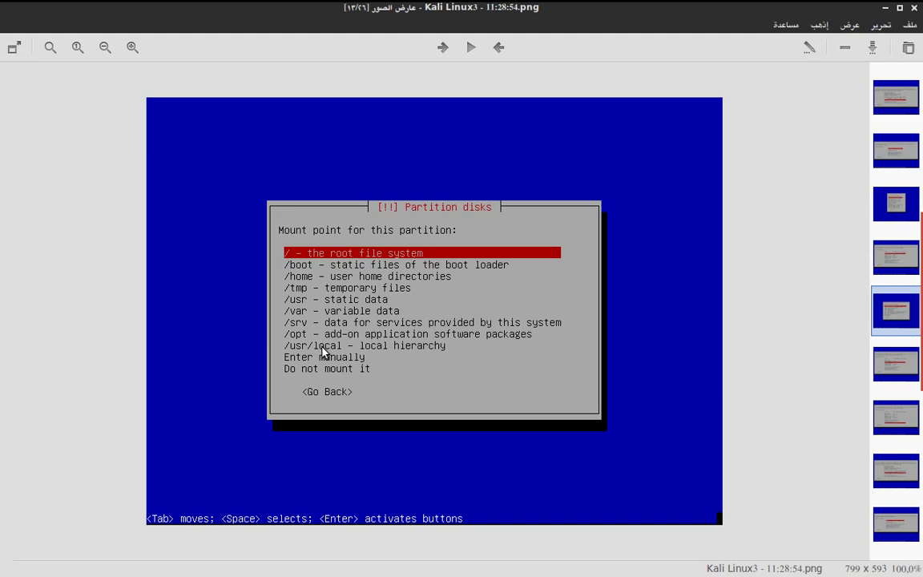
pyautogui.press('Right')
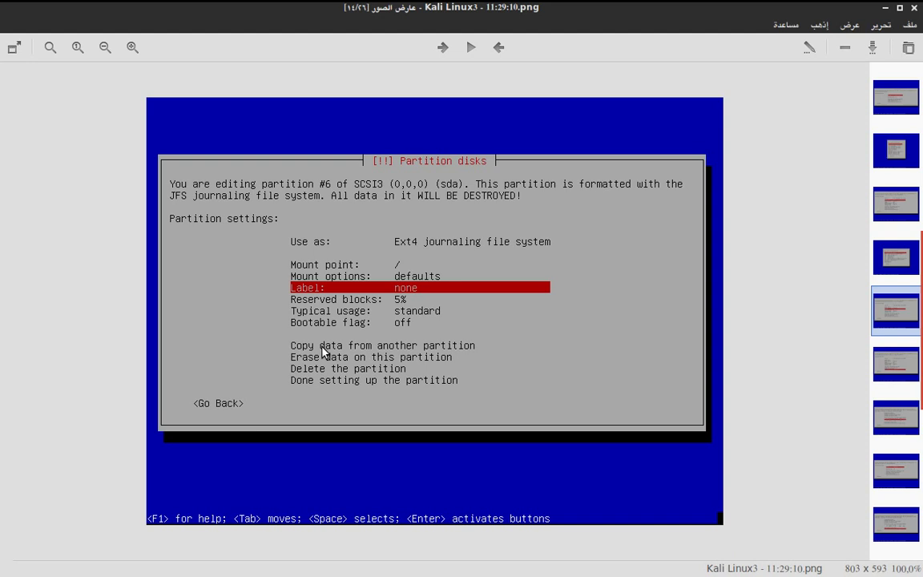
pyautogui.press('Left')
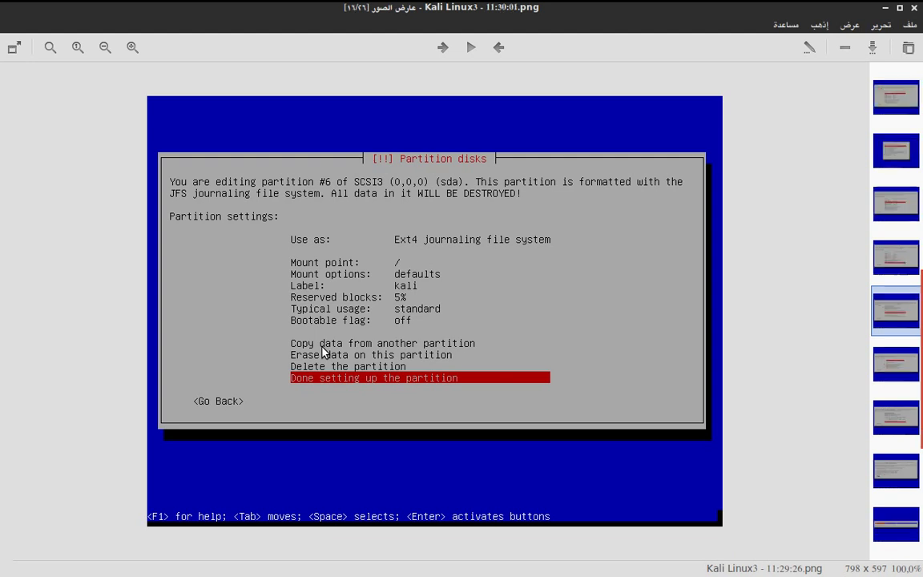
pyautogui.press('Left')
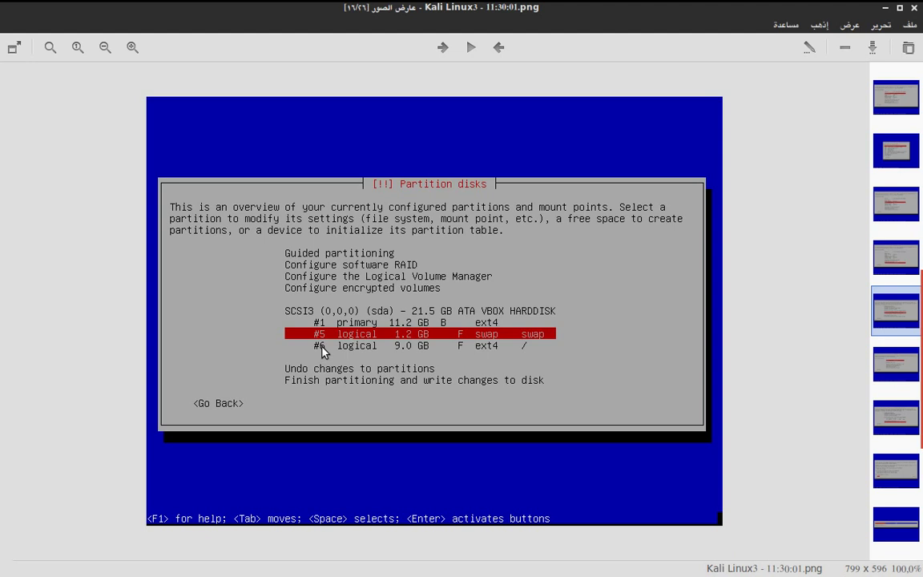
pyautogui.press('Right')
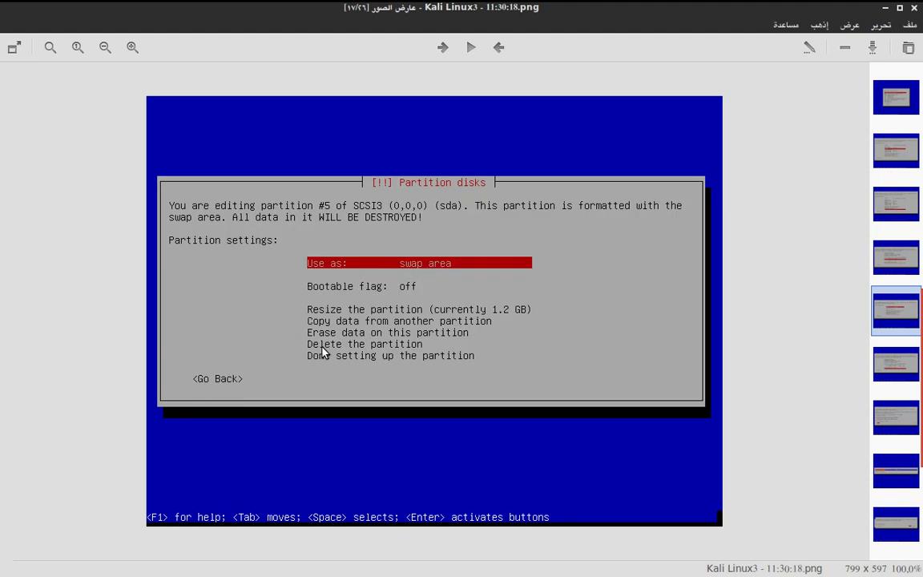
# Go back through the screenshots to the one listing the file system choices, including swap area.
pyautogui.press('Left')
pyautogui.press('Left')
pyautogui.press('Left')
pyautogui.press('Left')
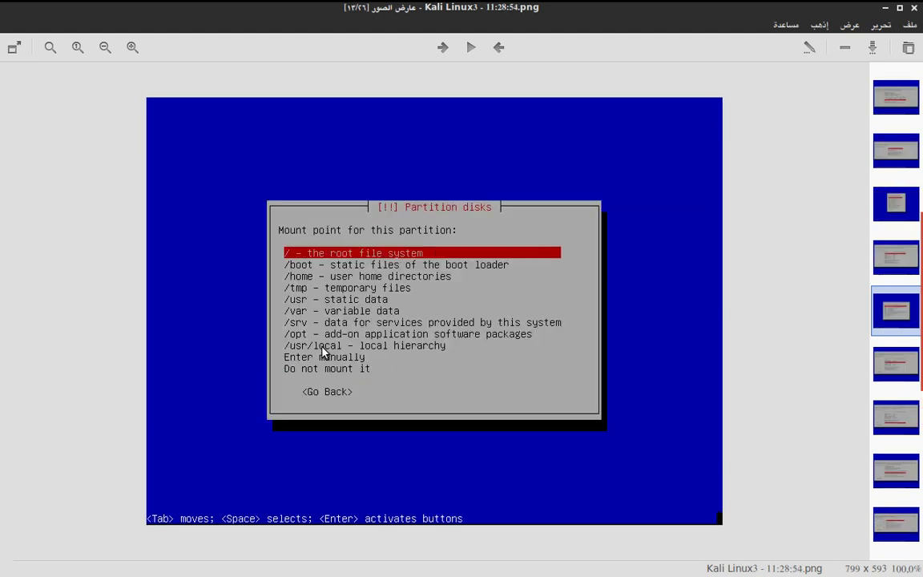
pyautogui.press('Left')
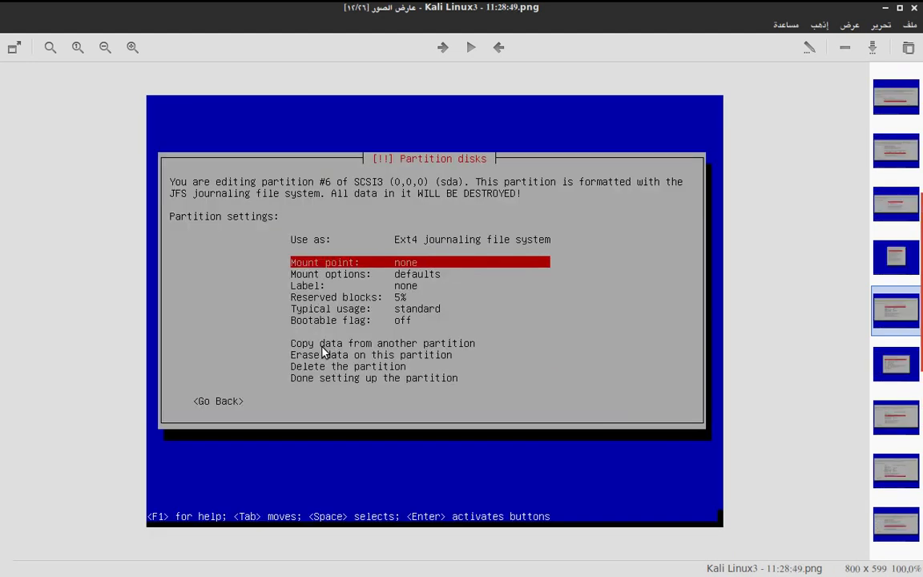
pyautogui.press('Left')
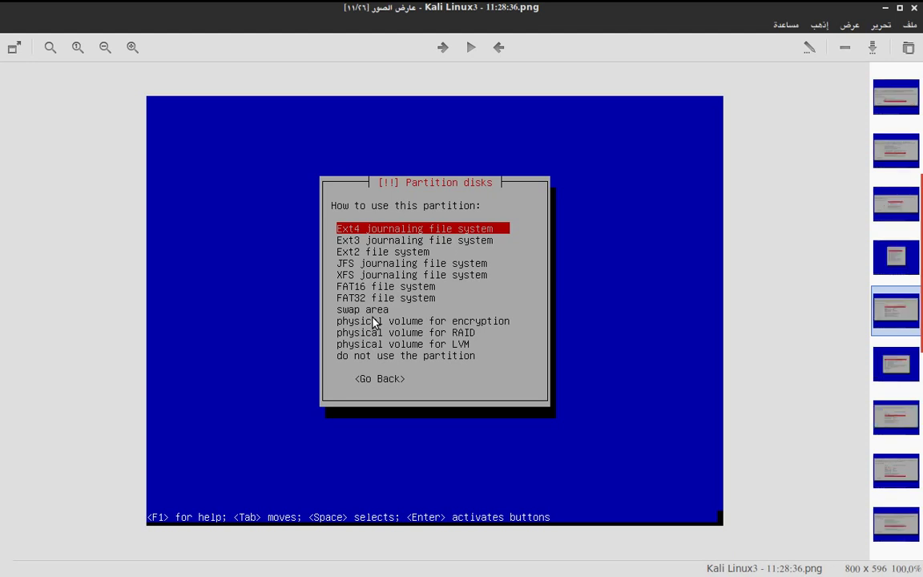
# Advance through the partition screenshots to the overview with "Finish partitioning and write changes to disk" selected.
pyautogui.press('Right')
pyautogui.press('Right')
pyautogui.press('Right')
pyautogui.press('Right')
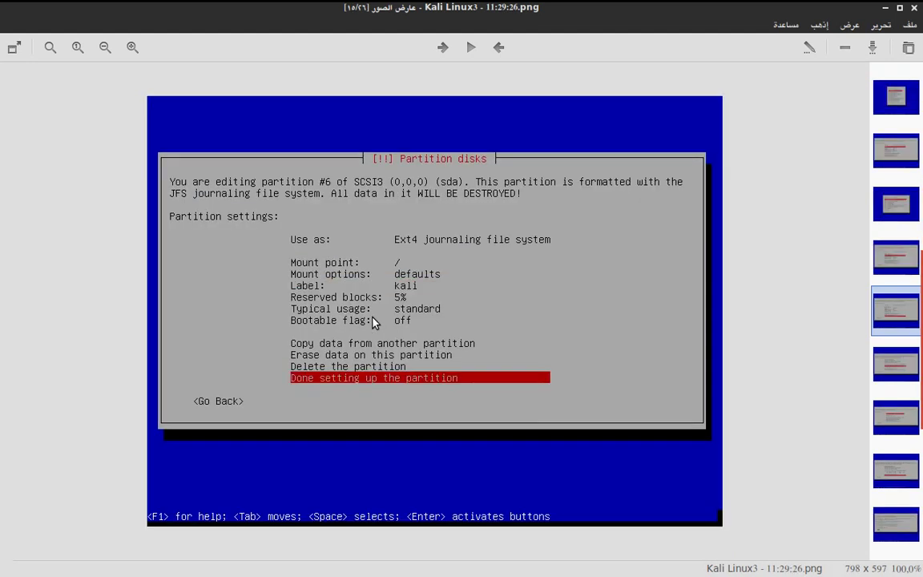
pyautogui.press('Right')
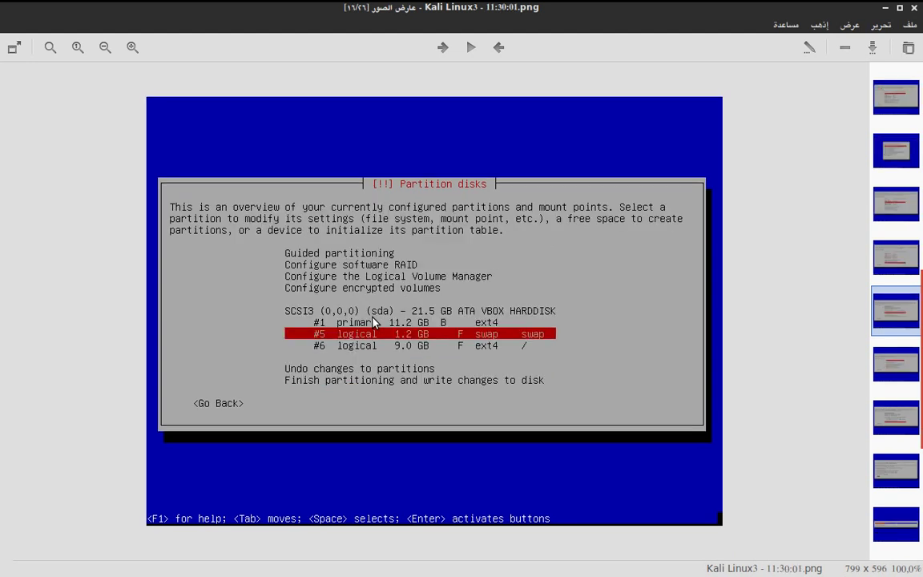
pyautogui.press('Right')
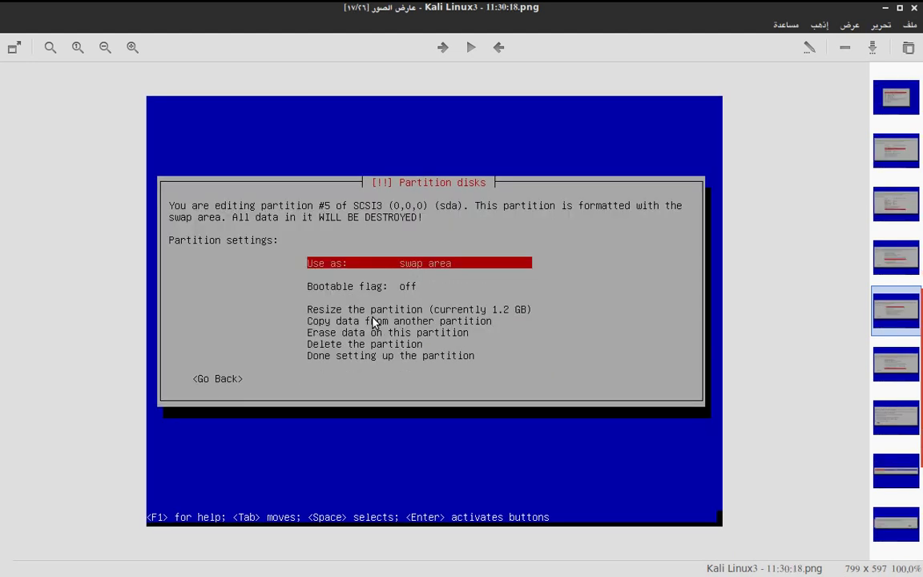
pyautogui.press('Right')
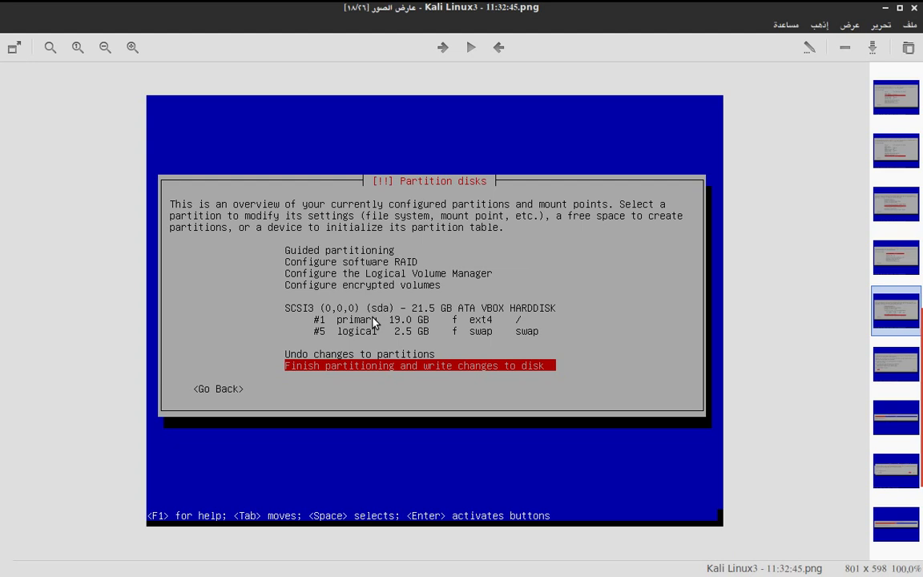
# Go through the remaining installation screenshots, from writing the disk changes and the network mirror to the root login and the Kali Linux applications menu.
pyautogui.press('Left')
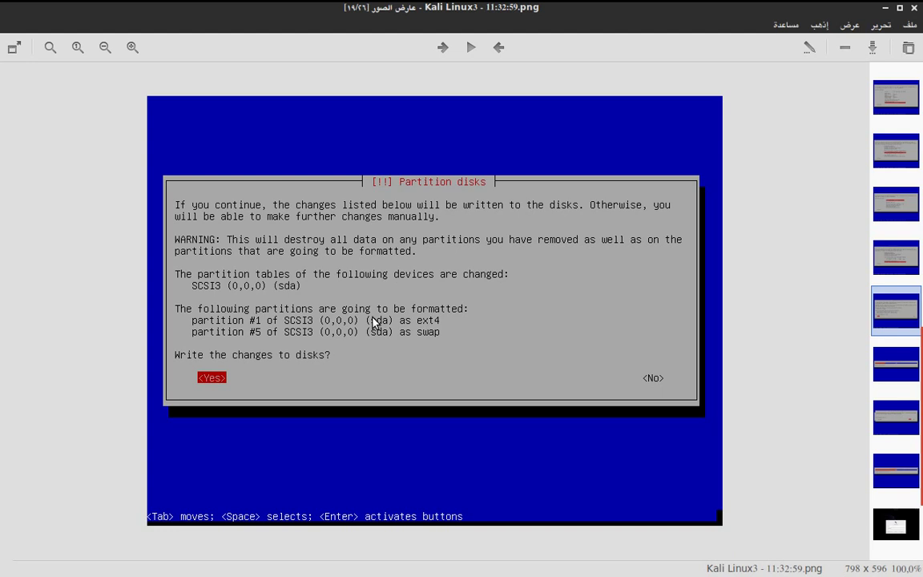
pyautogui.press('Right')
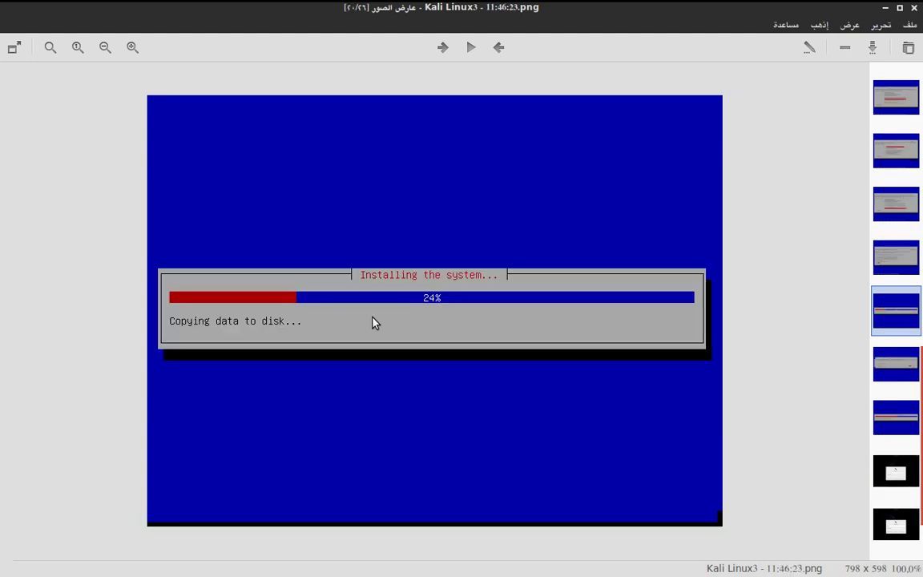
pyautogui.press('Right')
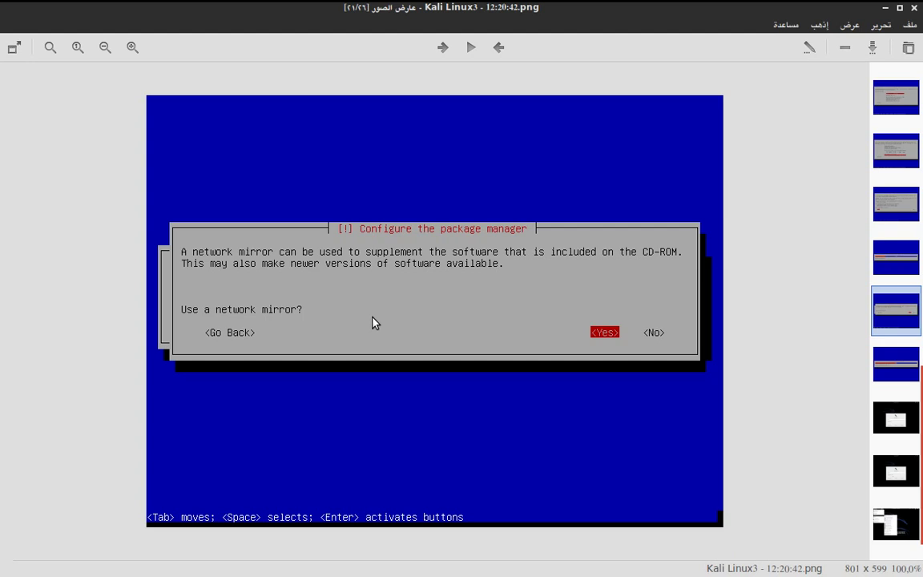
pyautogui.press('Right')
pyautogui.press('Right')
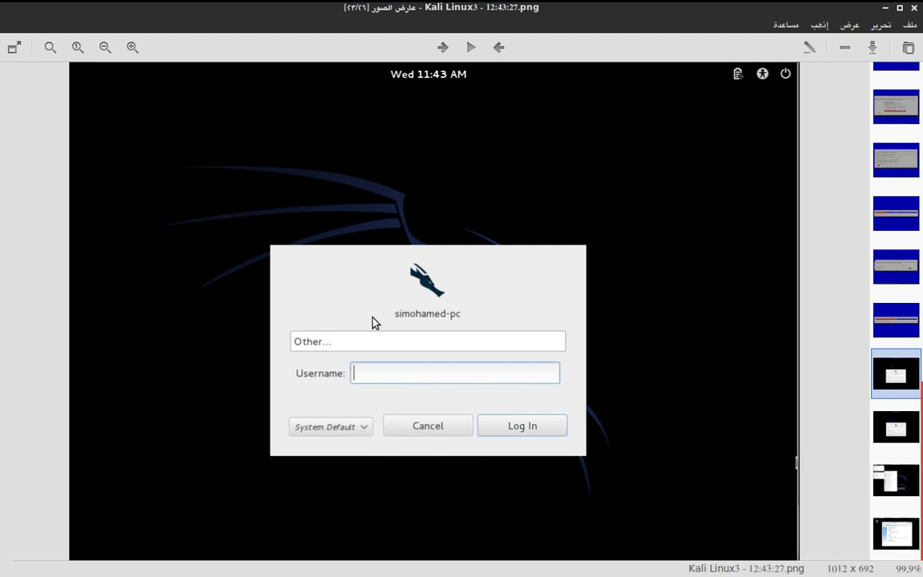
pyautogui.press('Right')
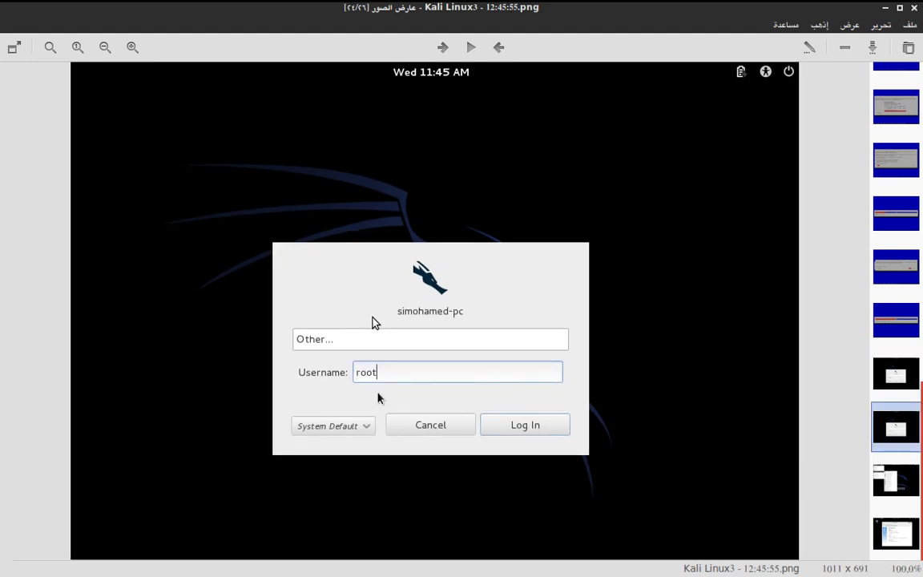
pyautogui.press('Right')
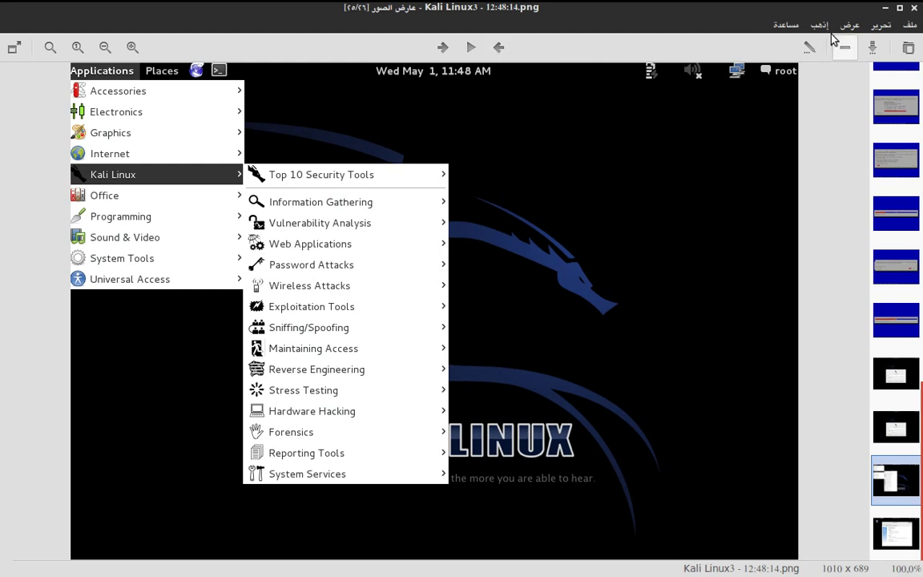
# Close the image viewer and minimize the browser and VirtualBox Manager windows to clear the desktop.
pyautogui.click(914, 11)
pyautogui.click(765, 104)
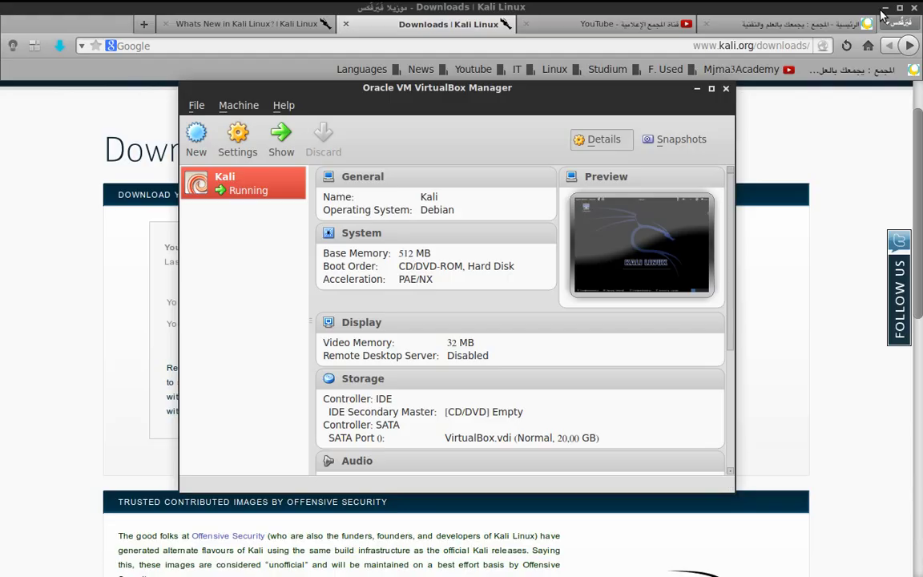
pyautogui.click(884, 8)
pyautogui.click(884, 8)
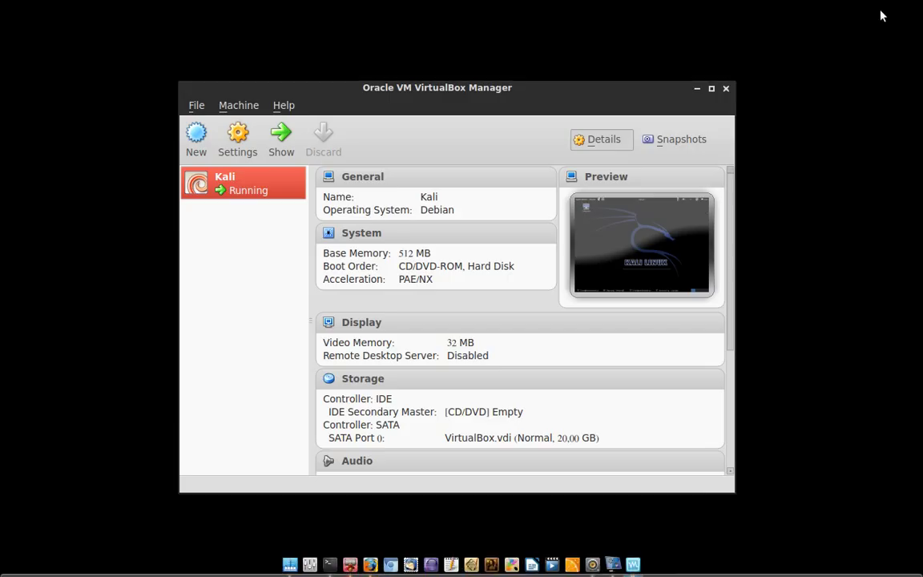
pyautogui.click(697, 88)
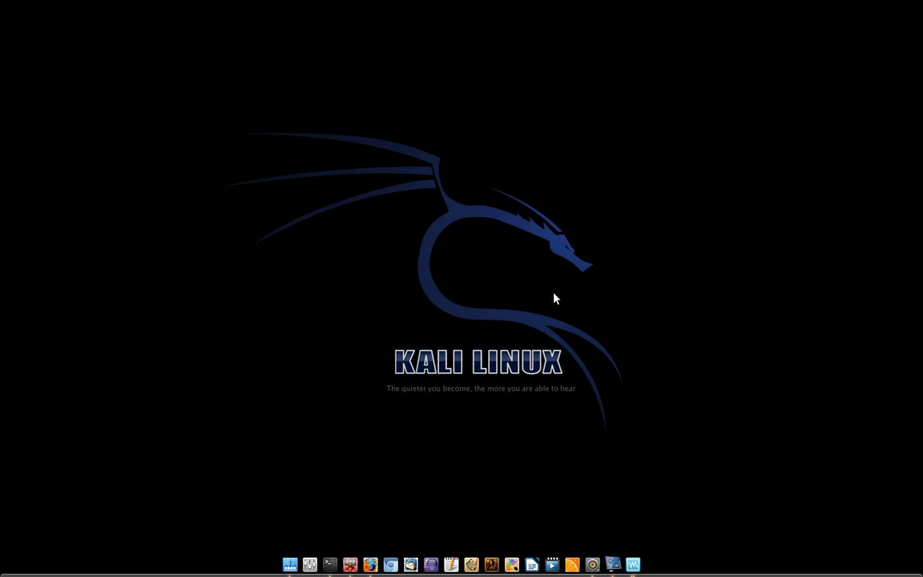
# Restore and minimize the VirtualBox Manager window, and bring up the vokoscreen recorder.
pyautogui.rightClick(613, 564)
pyautogui.click(643, 524)
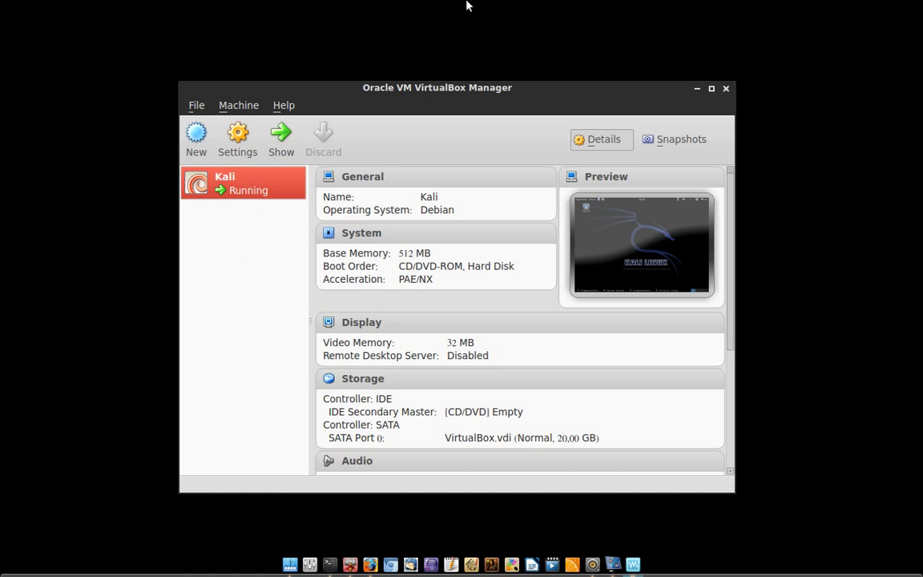
pyautogui.click(700, 88)
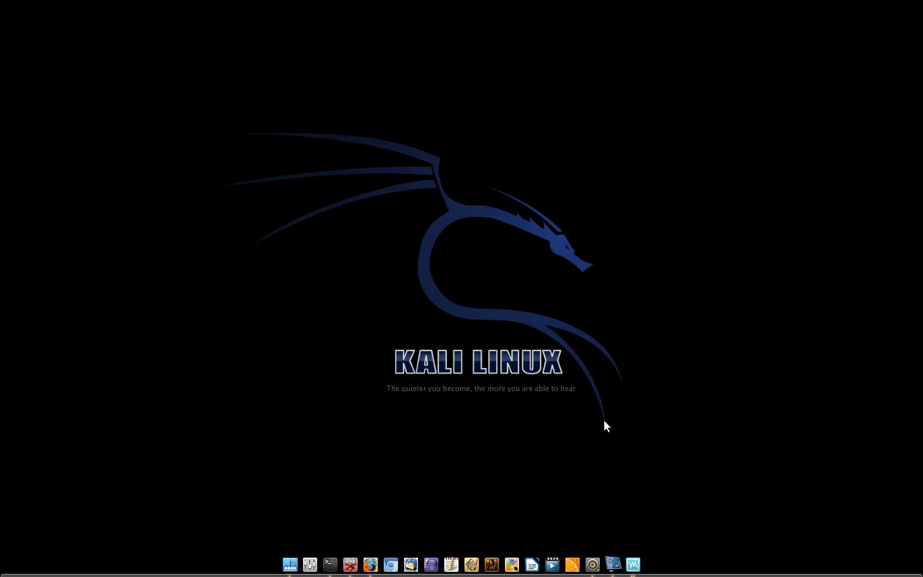
pyautogui.click(614, 564)
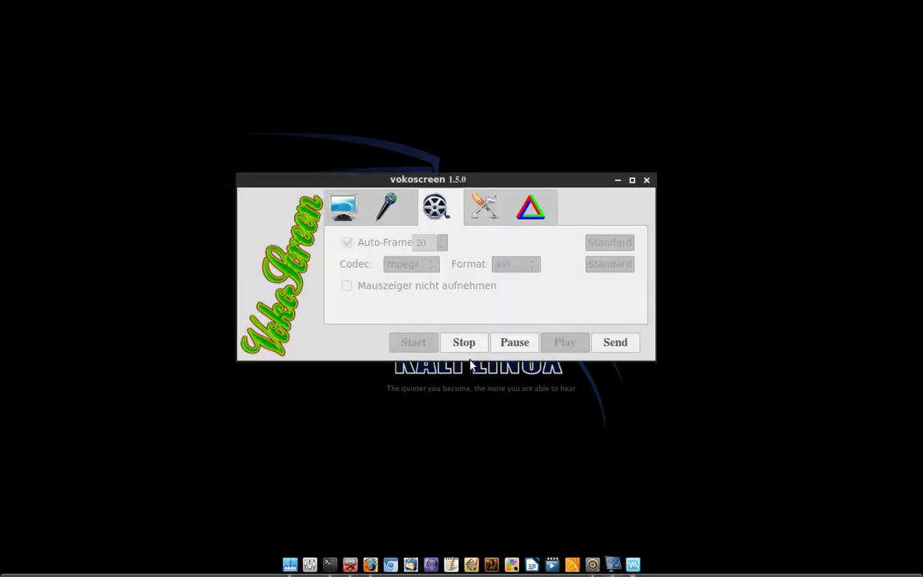